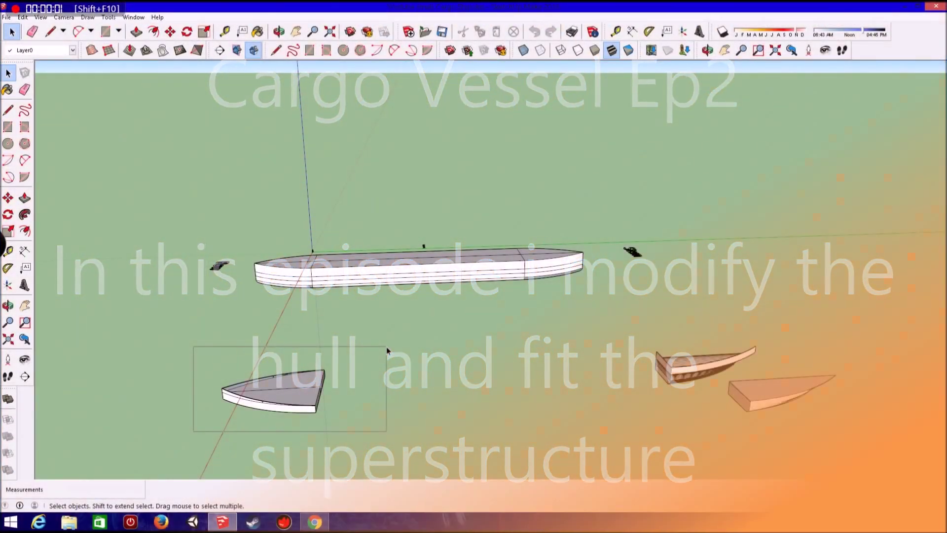
Select the loose flat bow piece and pick it up by its corner with Move.
{"action": "left_click_drag", "start_coordinate": [387, 350], "coordinate": [387, 351]}
{"action": "key", "text": "m"}
{"action": "left_click", "coordinate": [315, 413]}
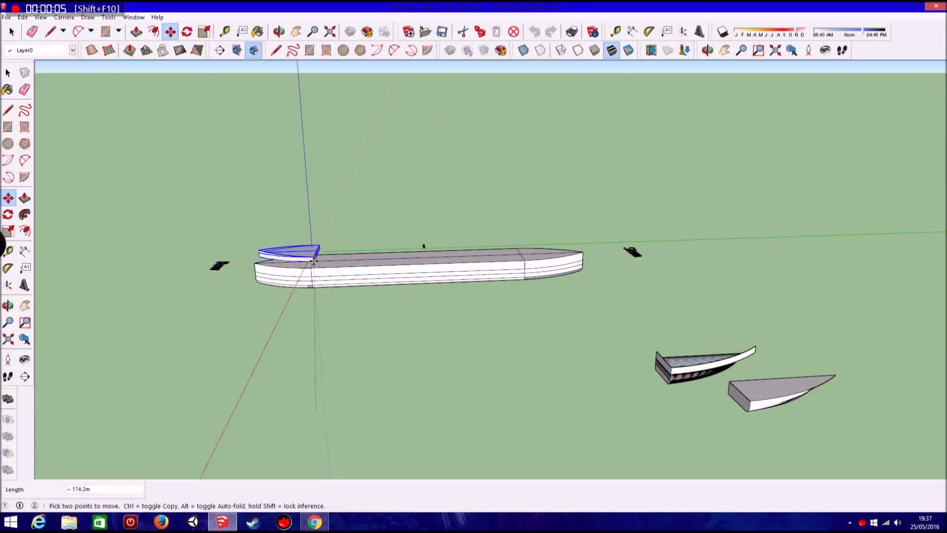
Set the bow piece against the hull's end and orbit to a low side view.
{"action": "scroll", "coordinate": [317, 273], "scroll_direction": "up", "scroll_amount": 3}
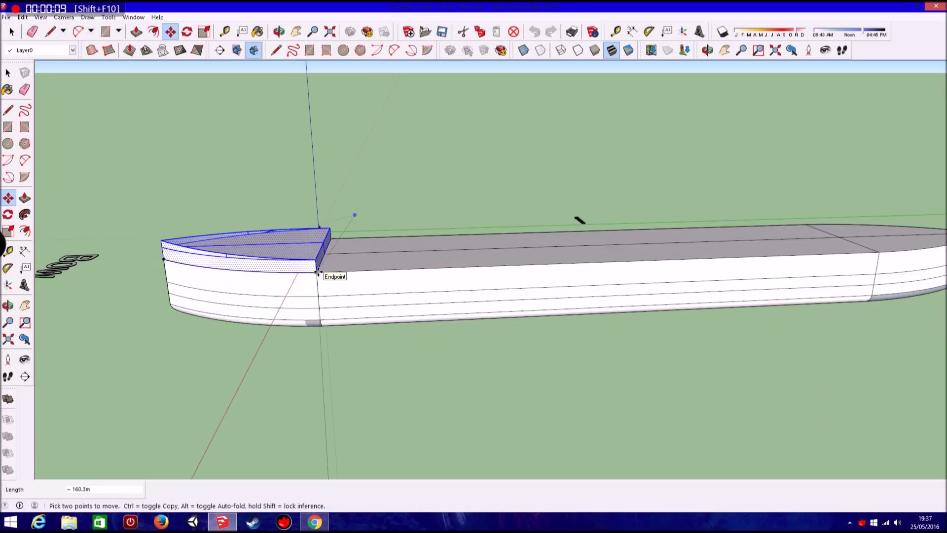
{"action": "left_click", "coordinate": [330, 280]}
{"action": "key", "text": "space"}
{"action": "left_click", "coordinate": [209, 128]}
{"action": "scroll", "coordinate": [446, 225], "scroll_direction": "down", "scroll_amount": 5}
{"action": "mouse_move", "coordinate": [446, 226]}
{"action": "middle_mouse_down"}
{"action": "mouse_move", "coordinate": [328, 186]}
{"action": "mouse_move", "coordinate": [209, 264]}
{"action": "middle_mouse_up"}
Select the bow's front corner points and push one forward 0.5m along green.
{"action": "scroll", "coordinate": [208, 264], "scroll_direction": "up", "scroll_amount": 2}
{"action": "left_click_drag", "start_coordinate": [126, 149], "coordinate": [179, 340]}
{"action": "scroll", "coordinate": [451, 321], "scroll_direction": "down", "scroll_amount": 2}
{"action": "mouse_move", "coordinate": [451, 321]}
{"action": "middle_mouse_down"}
{"action": "mouse_move", "coordinate": [462, 345]}
{"action": "mouse_move", "coordinate": [236, 329]}
{"action": "middle_mouse_up"}
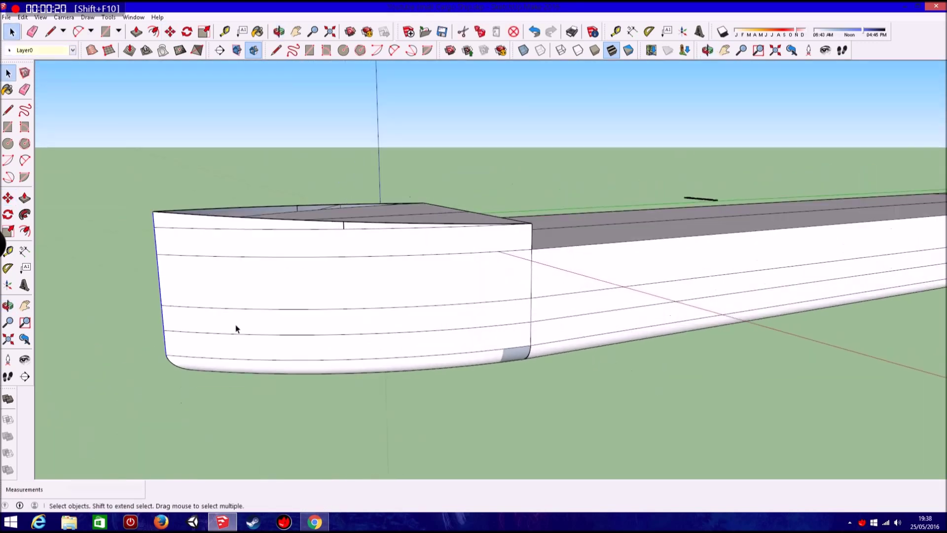
{"action": "left_click", "coordinate": [8, 198]}
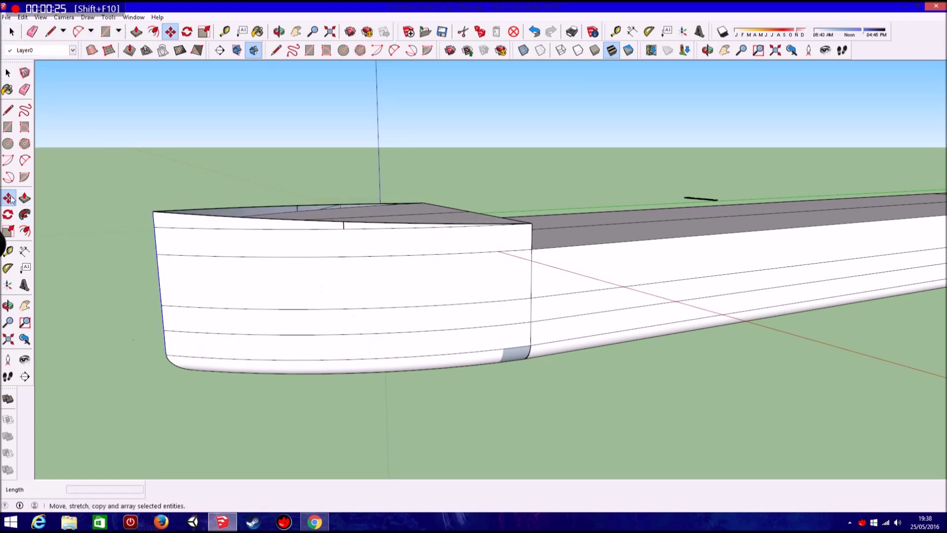
{"action": "key", "text": "space"}
{"action": "key", "text": "m"}
{"action": "scroll", "coordinate": [170, 335], "scroll_direction": "up", "scroll_amount": 2}
{"action": "scroll", "coordinate": [158, 325], "scroll_direction": "up", "scroll_amount": 4}
{"action": "left_click", "coordinate": [153, 313]}
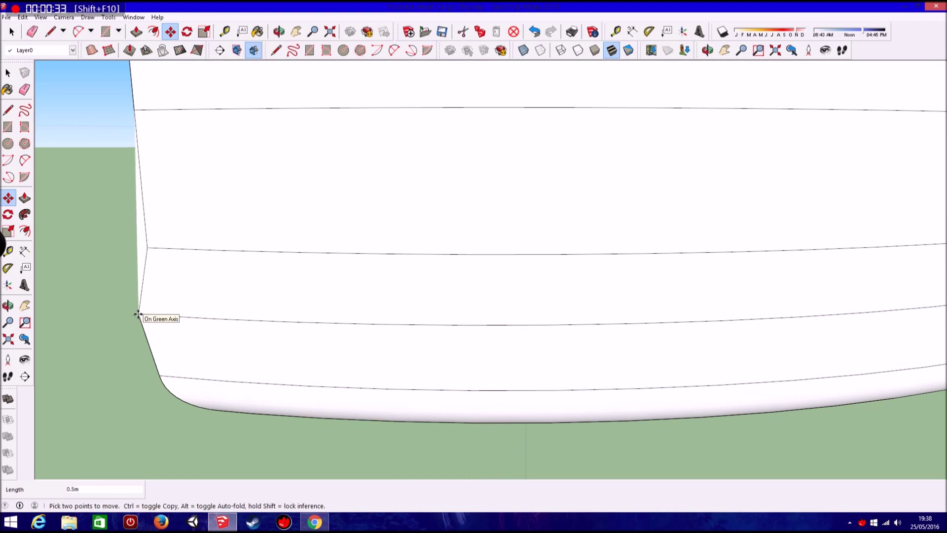
{"action": "left_click", "coordinate": [137, 314]}
Push the bow's top corners further forward, up to about 2.8m, raking the stem.
{"action": "left_click", "coordinate": [146, 247]}
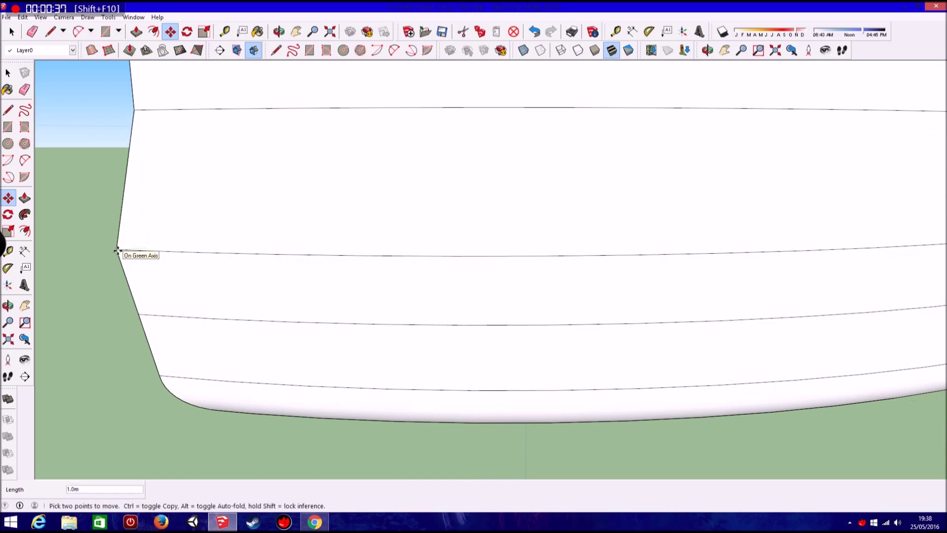
{"action": "scroll", "coordinate": [117, 250], "scroll_direction": "down", "scroll_amount": 3}
{"action": "scroll", "coordinate": [152, 291], "scroll_direction": "down", "scroll_amount": 2}
{"action": "scroll", "coordinate": [232, 269], "scroll_direction": "up", "scroll_amount": 2}
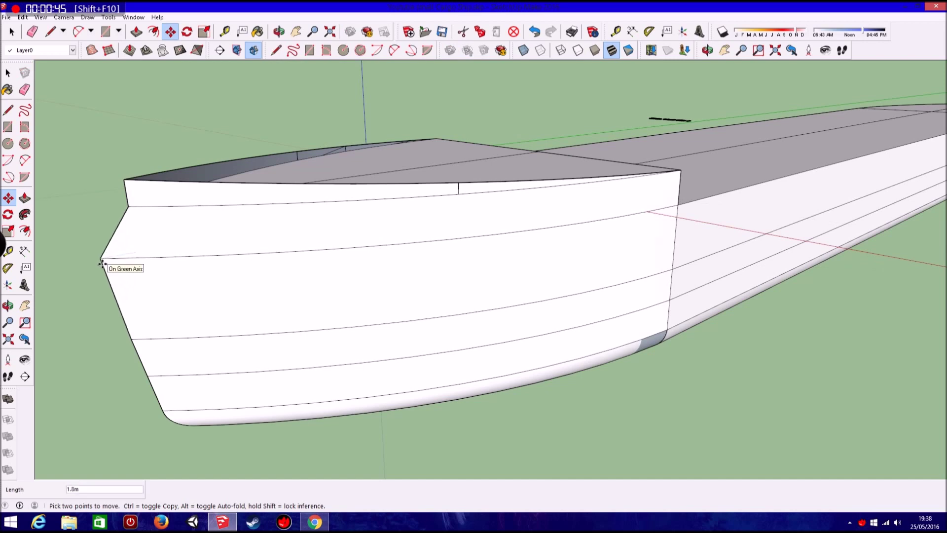
{"action": "left_click", "coordinate": [97, 264]}
{"action": "mouse_move", "coordinate": [97, 264]}
{"action": "middle_mouse_down"}
{"action": "mouse_move", "coordinate": [306, 253]}
{"action": "mouse_move", "coordinate": [247, 260]}
{"action": "mouse_move", "coordinate": [138, 220]}
{"action": "middle_mouse_up"}
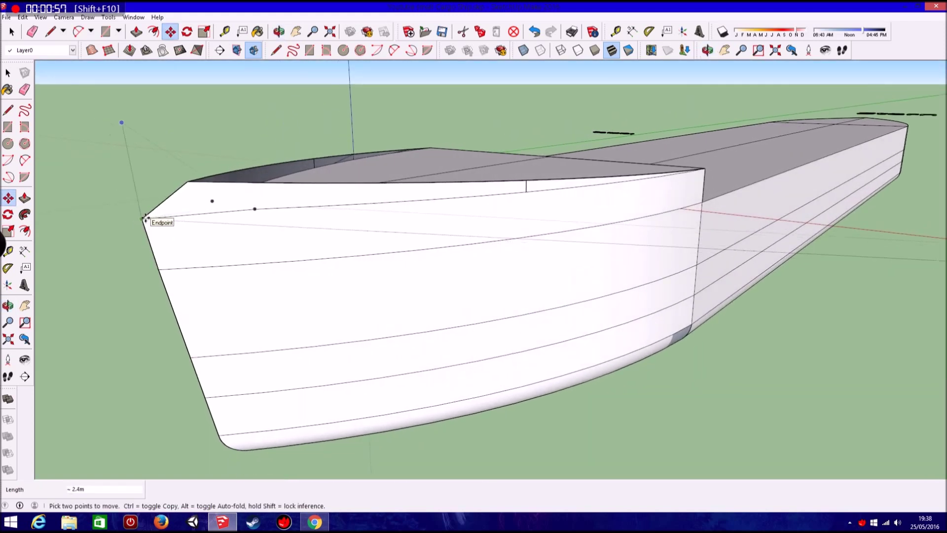
{"action": "scroll", "coordinate": [144, 220], "scroll_direction": "up", "scroll_amount": 1}
{"action": "scroll", "coordinate": [142, 221], "scroll_direction": "up", "scroll_amount": 1}
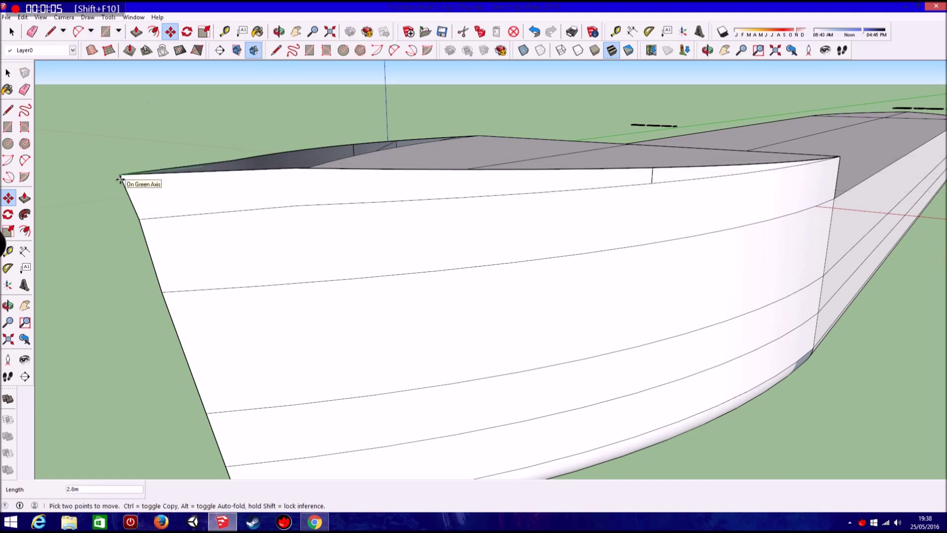
{"action": "left_click", "coordinate": [120, 179]}
{"action": "scroll", "coordinate": [218, 258], "scroll_direction": "down", "scroll_amount": 5}
{"action": "mouse_move", "coordinate": [222, 257]}
{"action": "middle_mouse_down"}
{"action": "mouse_move", "coordinate": [190, 218]}
{"action": "mouse_move", "coordinate": [369, 203]}
{"action": "mouse_move", "coordinate": [389, 292]}
{"action": "middle_mouse_up"}
{"action": "scroll", "coordinate": [247, 237], "scroll_direction": "up", "scroll_amount": 3}
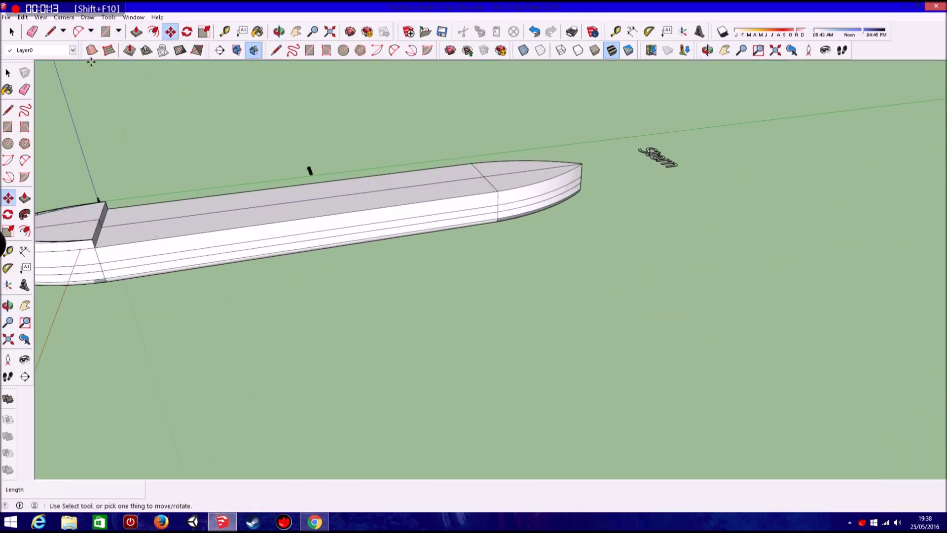
Move the hull's rounded end face off to the side of the hull.
{"action": "middle_click_drag", "start_coordinate": [247, 236], "coordinate": [410, 233]}
{"action": "scroll", "coordinate": [350, 216], "scroll_direction": "up", "scroll_amount": 3}
{"action": "middle_click_drag", "start_coordinate": [350, 216], "coordinate": [334, 220]}
{"action": "left_click_drag", "start_coordinate": [502, 254], "coordinate": [488, 253]}
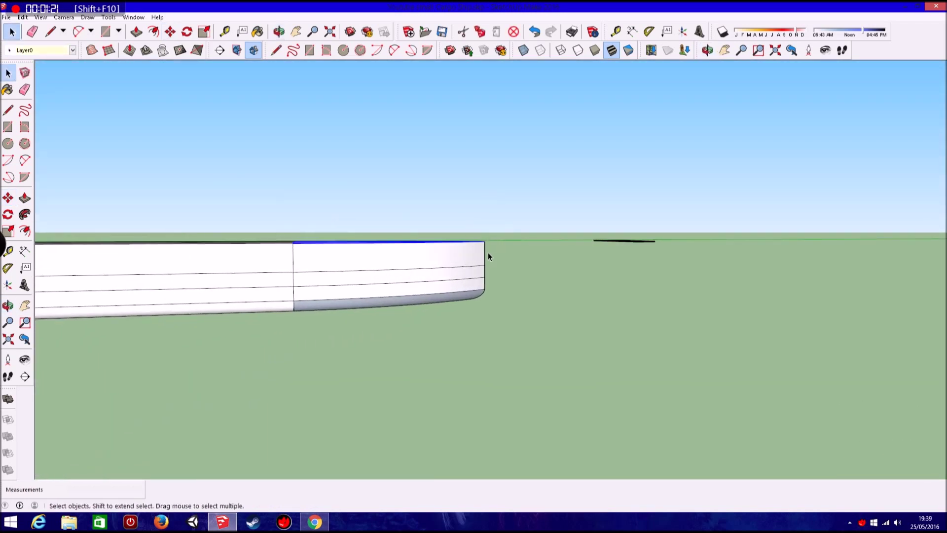
{"action": "key", "text": "m"}
{"action": "left_click", "coordinate": [487, 253]}
{"action": "middle_click_drag", "start_coordinate": [564, 330], "coordinate": [572, 346]}
{"action": "left_click", "coordinate": [572, 345]}
Push/Pull the loose rounded face up 2.6m into a solid slab.
{"action": "key", "text": "space"}
{"action": "left_click", "coordinate": [99, 206]}
{"action": "left_click", "coordinate": [25, 198]}
{"action": "scroll", "coordinate": [812, 391], "scroll_direction": "up", "scroll_amount": 2}
{"action": "left_click", "coordinate": [589, 338]}
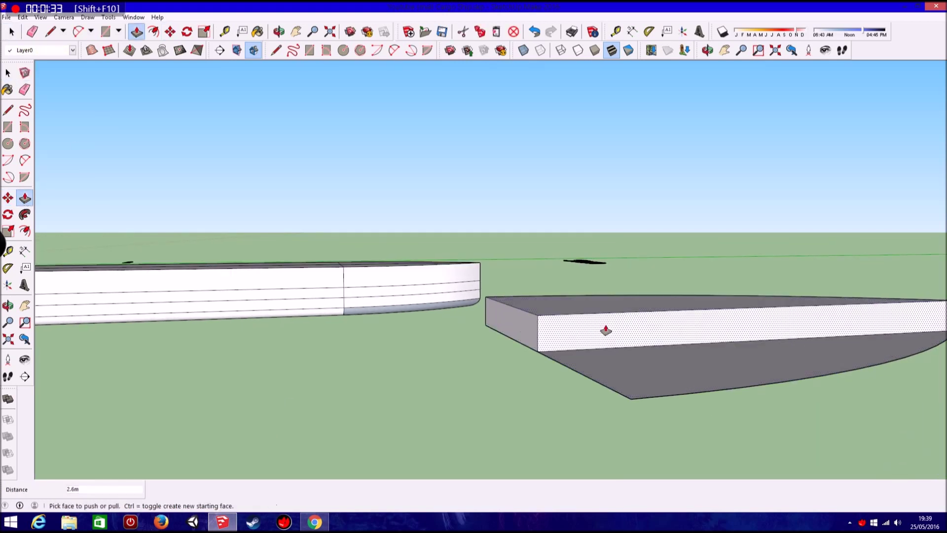
{"action": "left_click", "coordinate": [542, 318]}
{"action": "scroll", "coordinate": [540, 320], "scroll_direction": "down", "scroll_amount": 1}
{"action": "scroll", "coordinate": [540, 319], "scroll_direction": "down", "scroll_amount": 2}
Select the new 2.6m slab so it can be moved.
{"action": "mouse_move", "coordinate": [540, 319]}
{"action": "middle_mouse_down"}
{"action": "mouse_move", "coordinate": [523, 276]}
{"action": "mouse_move", "coordinate": [505, 338]}
{"action": "middle_mouse_up"}
{"action": "left_click", "coordinate": [12, 31]}
{"action": "left_click_drag", "start_coordinate": [505, 338], "coordinate": [661, 254]}
{"action": "left_click", "coordinate": [8, 198]}
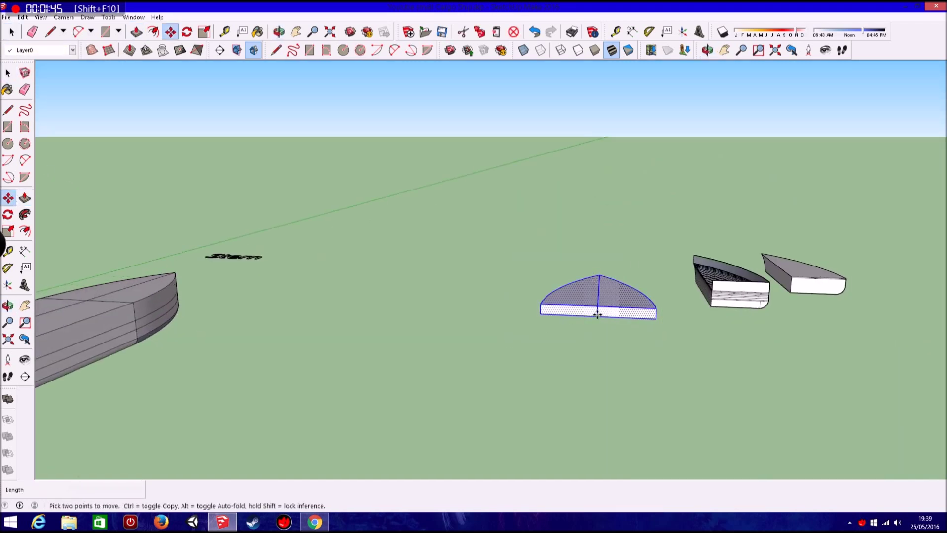
Move the slab onto the hull's rounded stern end.
{"action": "left_click", "coordinate": [596, 315]}
{"action": "middle_click_drag", "start_coordinate": [237, 301], "coordinate": [223, 305]}
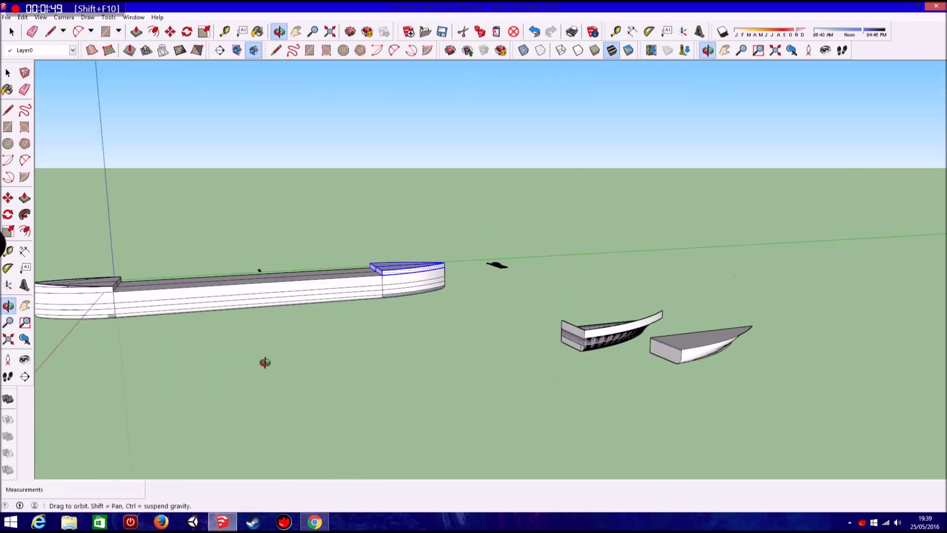
{"action": "left_click", "coordinate": [223, 305]}
{"action": "scroll", "coordinate": [224, 305], "scroll_direction": "up", "scroll_amount": 2}
{"action": "key", "text": "space"}
{"action": "left_click", "coordinate": [152, 148]}
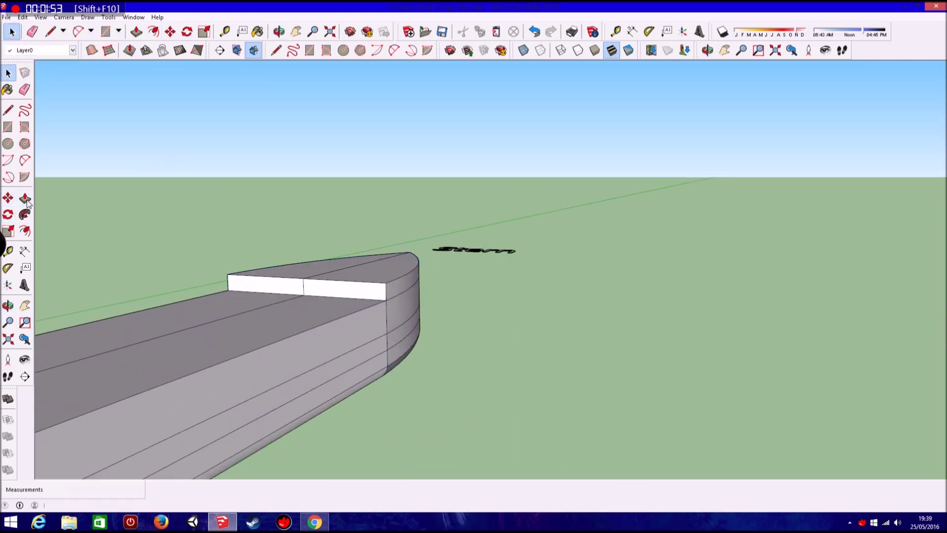
Push/Pull the slab's front face 7.0m along the hull to merge with the deck block.
{"action": "key", "text": "p"}
{"action": "left_click", "coordinate": [282, 281]}
{"action": "key", "text": "Escape"}
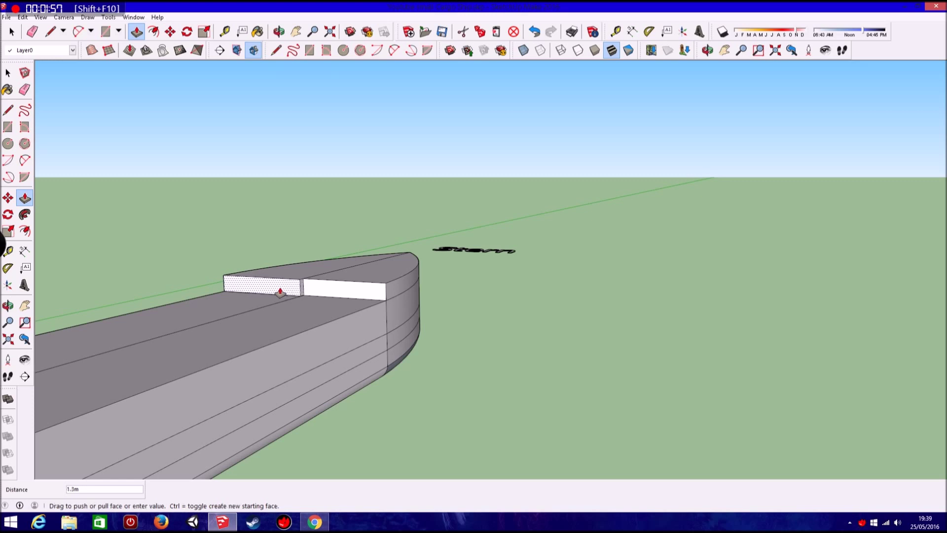
{"action": "scroll", "coordinate": [257, 299], "scroll_direction": "up", "scroll_amount": 1}
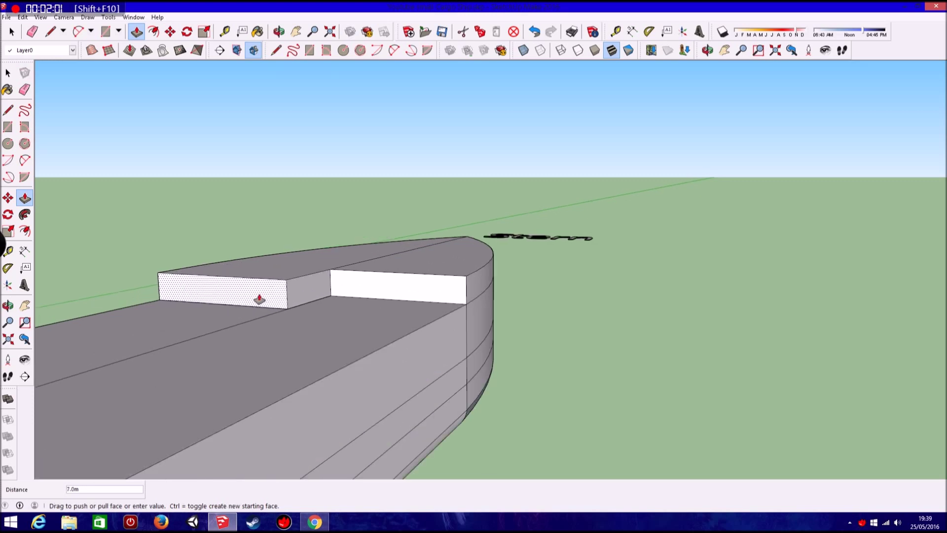
{"action": "left_click_drag", "start_coordinate": [259, 299], "coordinate": [290, 292]}
{"action": "middle_click_drag", "start_coordinate": [286, 286], "coordinate": [234, 328]}
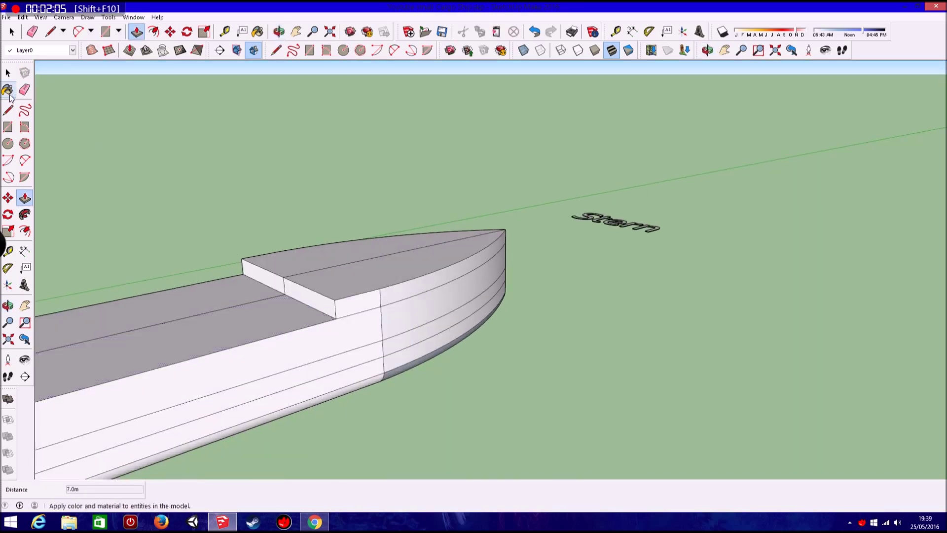
{"action": "left_click", "coordinate": [8, 110]}
{"action": "scroll", "coordinate": [284, 250], "scroll_direction": "down", "scroll_amount": 3}
{"action": "scroll", "coordinate": [299, 274], "scroll_direction": "down", "scroll_amount": 3}
{"action": "left_click", "coordinate": [11, 32]}
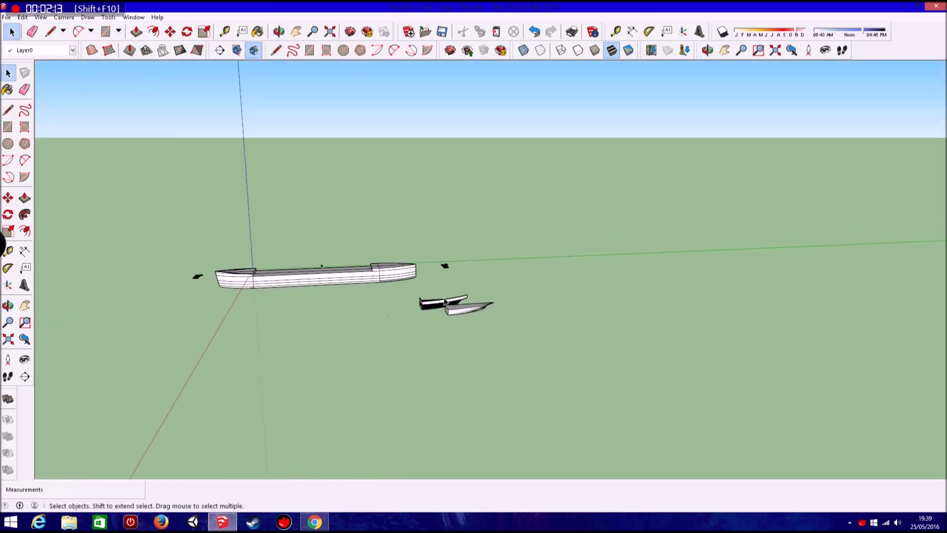
{"action": "scroll", "coordinate": [579, 335], "scroll_direction": "up", "scroll_amount": 3}
{"action": "scroll", "coordinate": [563, 353], "scroll_direction": "up", "scroll_amount": 3}
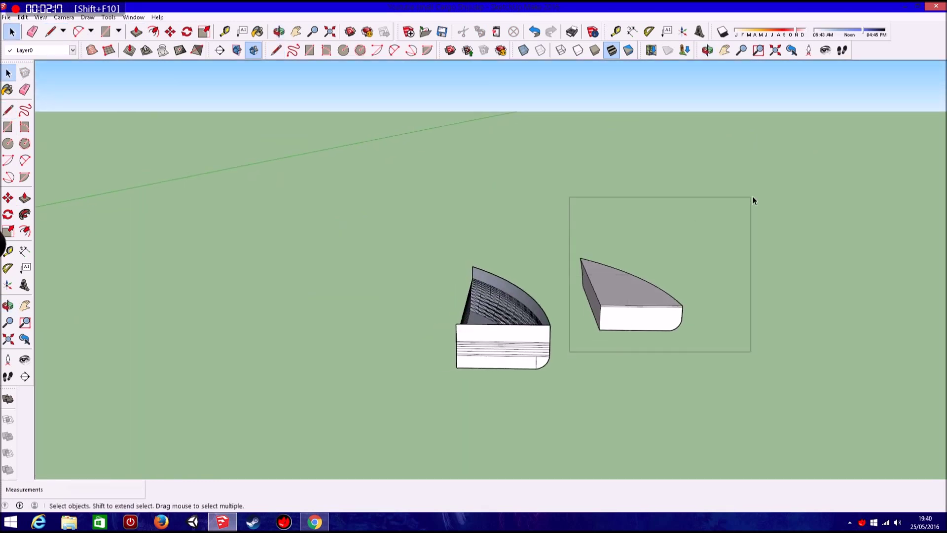
Explode the hull piece and orbit beneath the stern with the Eraser active.
{"action": "key", "text": "ctrl+a"}
{"action": "mouse_move", "coordinate": [549, 293]}
{"action": "middle_mouse_down"}
{"action": "mouse_move", "coordinate": [243, 215]}
{"action": "mouse_move", "coordinate": [355, 233]}
{"action": "mouse_move", "coordinate": [465, 270]}
{"action": "middle_mouse_up"}
{"action": "left_click", "coordinate": [25, 88]}
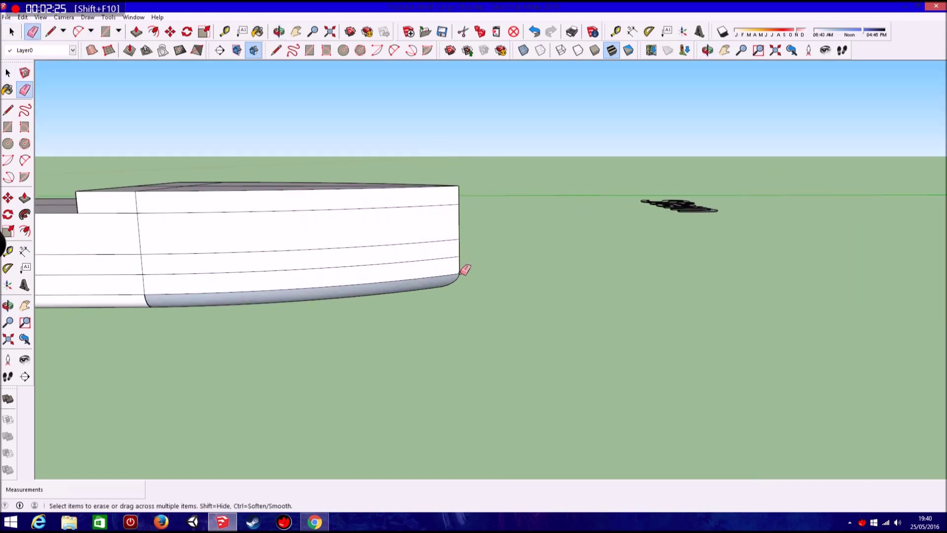
{"action": "middle_click_drag", "start_coordinate": [207, 234], "coordinate": [295, 254]}
{"action": "middle_click_drag", "start_coordinate": [450, 260], "coordinate": [201, 308]}
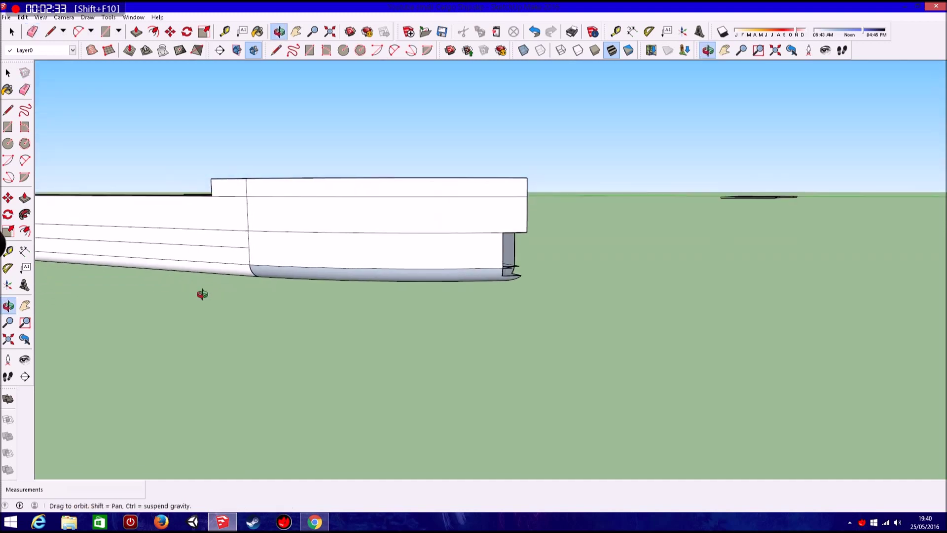
{"action": "scroll", "coordinate": [444, 207], "scroll_direction": "down", "scroll_amount": 3}
{"action": "scroll", "coordinate": [450, 208], "scroll_direction": "down", "scroll_amount": 2}
{"action": "middle_click_drag", "start_coordinate": [450, 207], "coordinate": [494, 254]}
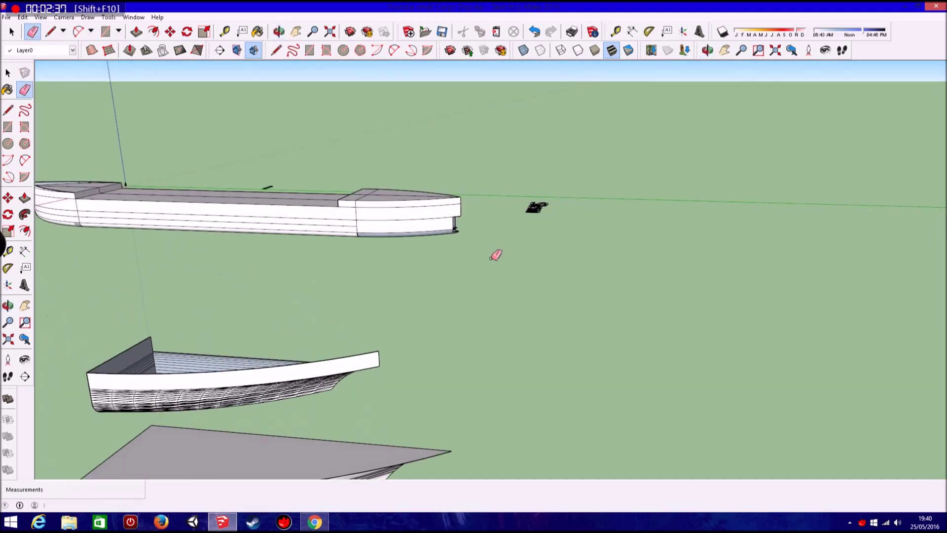
{"action": "scroll", "coordinate": [451, 202], "scroll_direction": "up", "scroll_amount": 3}
{"action": "scroll", "coordinate": [476, 272], "scroll_direction": "up", "scroll_amount": 1}
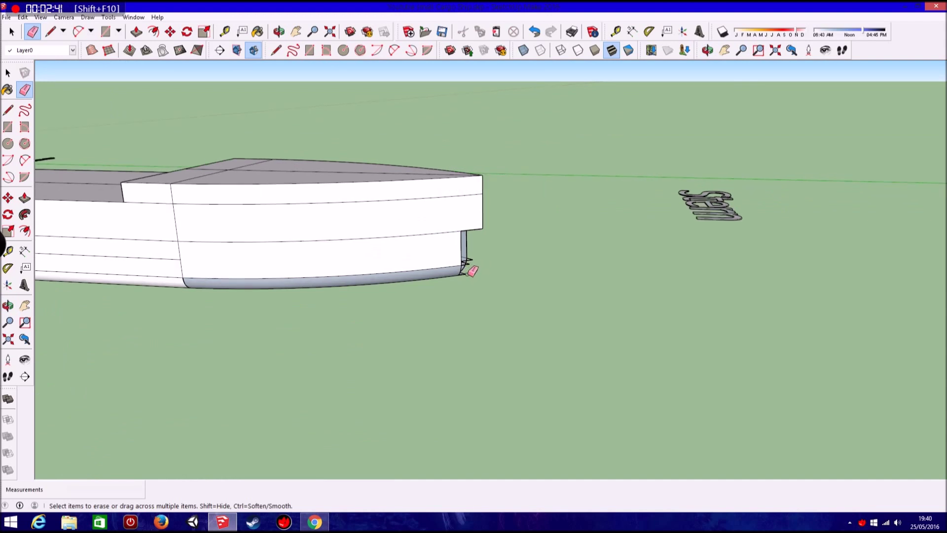
{"action": "middle_click_drag", "start_coordinate": [476, 275], "coordinate": [472, 124]}
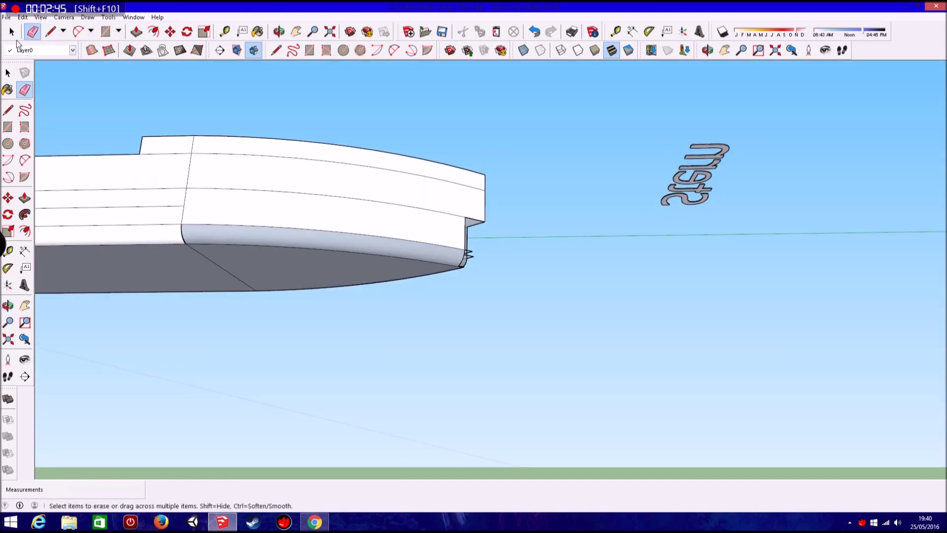
Undo three mistaken erasures under the stern.
{"action": "left_click", "coordinate": [12, 32]}
{"action": "key", "text": "ctrl+z"}
{"action": "key", "text": "ctrl+z"}
{"action": "key", "text": "ctrl+z"}
{"action": "key", "text": "ctrl+z"}
{"action": "key", "text": "ctrl+z"}
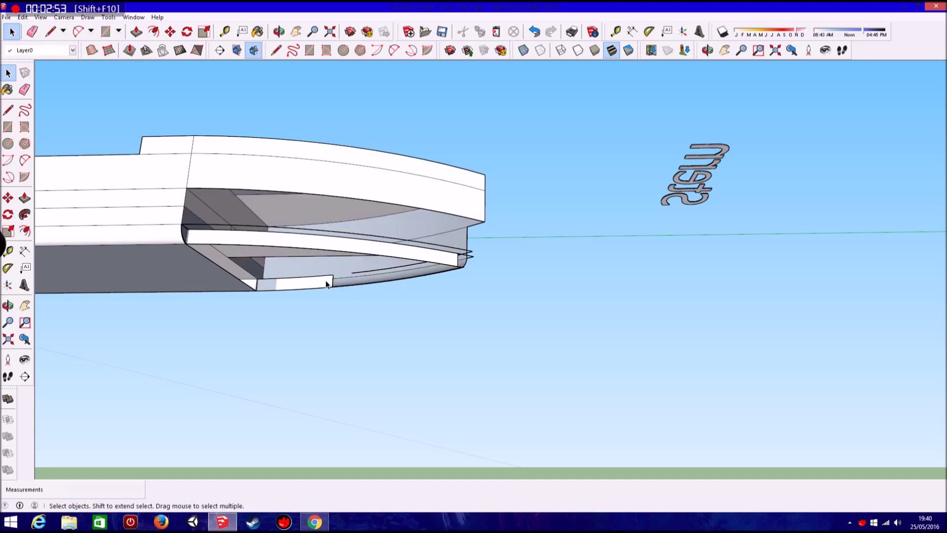
{"action": "key", "text": "ctrl+z"}
{"action": "key", "text": "ctrl+z"}
{"action": "mouse_move", "coordinate": [342, 270]}
{"action": "middle_mouse_down"}
{"action": "mouse_move", "coordinate": [354, 256]}
{"action": "mouse_move", "coordinate": [496, 274]}
{"action": "mouse_move", "coordinate": [381, 278]}
{"action": "middle_mouse_up"}
{"action": "key", "text": "ctrl+z"}
Erase the grey face and leftover edges under the stern, then paste a hull piece copy.
{"action": "left_click", "coordinate": [25, 89]}
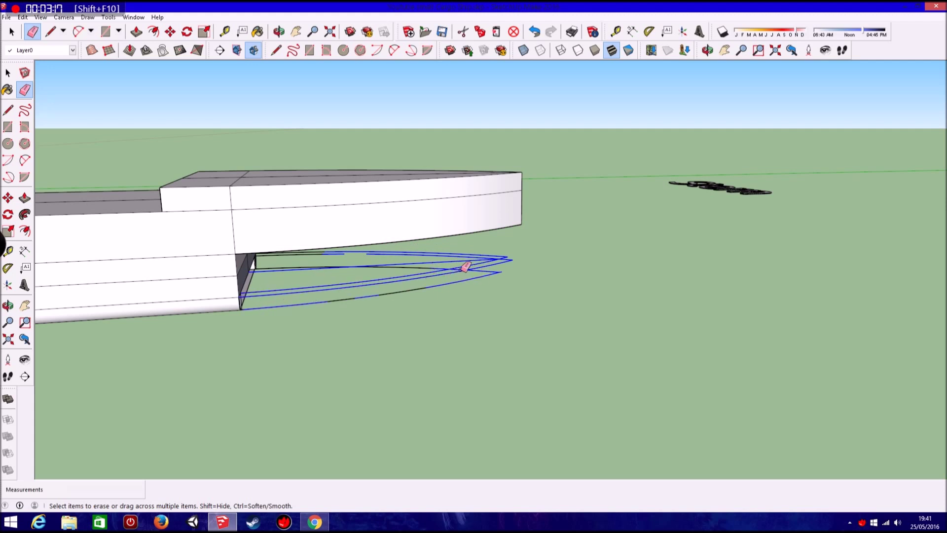
{"action": "left_click_drag", "start_coordinate": [442, 283], "coordinate": [442, 283]}
{"action": "mouse_move", "coordinate": [442, 284]}
{"action": "middle_mouse_down"}
{"action": "mouse_move", "coordinate": [411, 233]}
{"action": "mouse_move", "coordinate": [335, 277]}
{"action": "middle_mouse_up"}
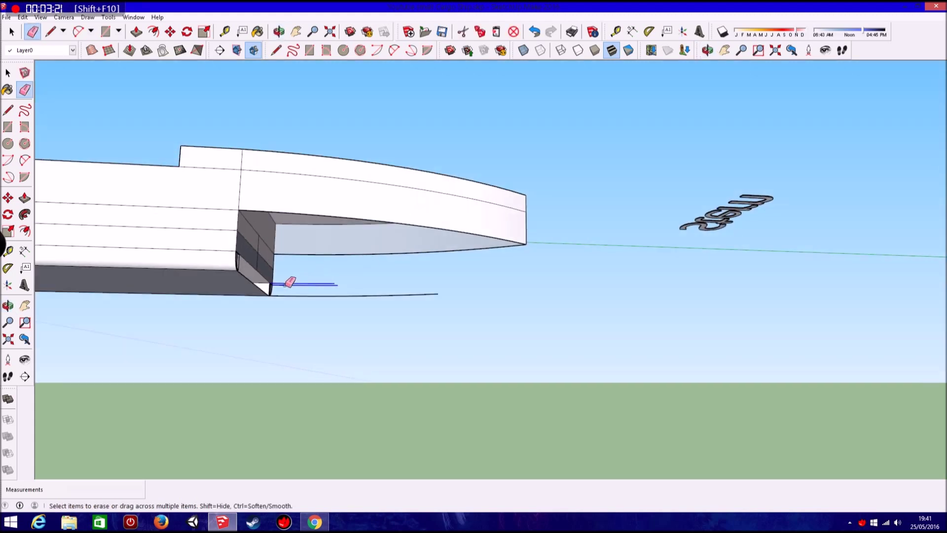
{"action": "left_click_drag", "start_coordinate": [444, 290], "coordinate": [443, 290]}
{"action": "mouse_move", "coordinate": [443, 291]}
{"action": "middle_mouse_down"}
{"action": "mouse_move", "coordinate": [414, 313]}
{"action": "mouse_move", "coordinate": [427, 313]}
{"action": "middle_mouse_up"}
{"action": "key", "text": "ctrl+v"}
{"action": "left_click", "coordinate": [398, 308]}
Move the pasted curved hull section onto the hull endpoint.
{"action": "key", "text": "m"}
{"action": "mouse_move", "coordinate": [444, 205]}
{"action": "middle_mouse_down"}
{"action": "mouse_move", "coordinate": [443, 270]}
{"action": "mouse_move", "coordinate": [383, 204]}
{"action": "middle_mouse_up"}
{"action": "scroll", "coordinate": [382, 203], "scroll_direction": "up", "scroll_amount": 3}
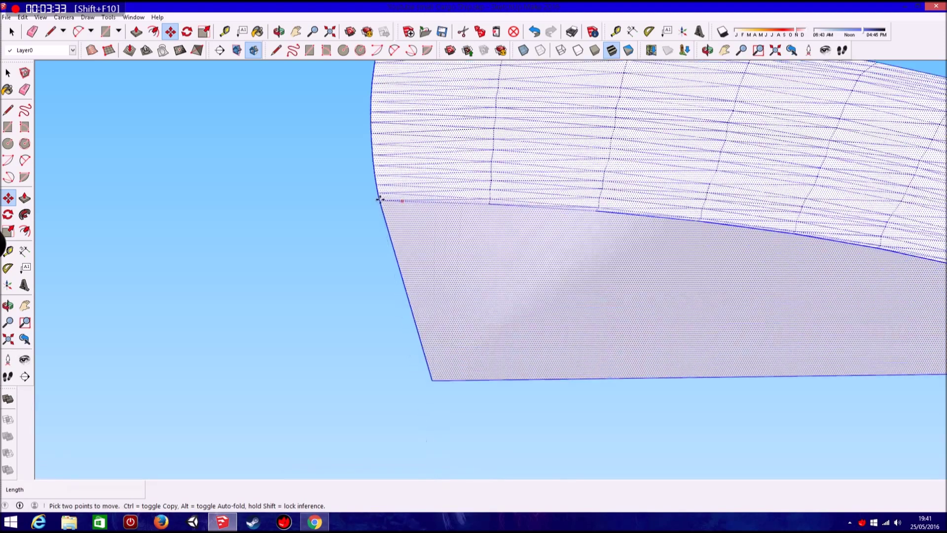
{"action": "left_click", "coordinate": [374, 196]}
{"action": "scroll", "coordinate": [378, 199], "scroll_direction": "down", "scroll_amount": 4}
{"action": "left_click", "coordinate": [378, 200]}
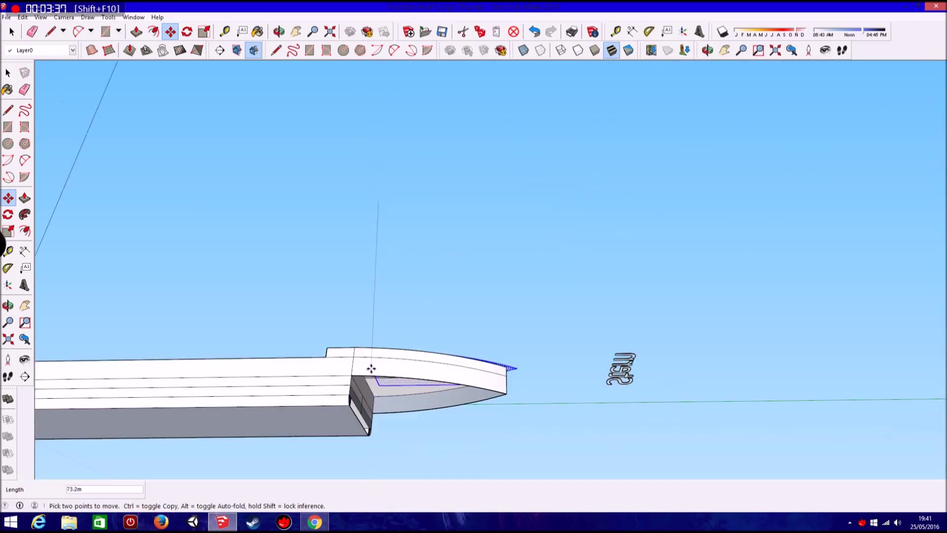
{"action": "middle_click_drag", "start_coordinate": [369, 370], "coordinate": [376, 220]}
{"action": "scroll", "coordinate": [334, 339], "scroll_direction": "up", "scroll_amount": 3}
{"action": "scroll", "coordinate": [334, 338], "scroll_direction": "up", "scroll_amount": 2}
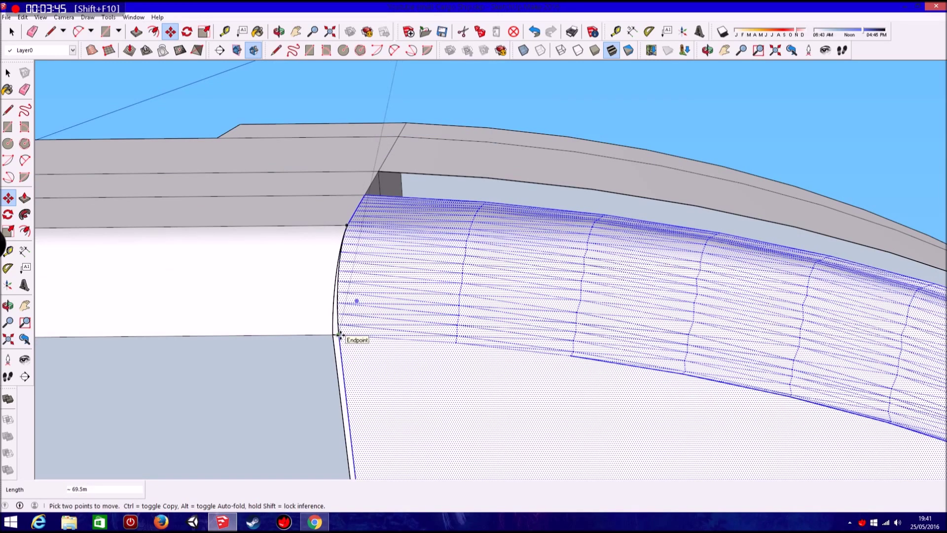
{"action": "left_click", "coordinate": [340, 334]}
Orbit to a side view and lift the curved section away from the hull.
{"action": "mouse_move", "coordinate": [340, 335]}
{"action": "middle_mouse_down"}
{"action": "mouse_move", "coordinate": [359, 365]}
{"action": "mouse_move", "coordinate": [338, 306]}
{"action": "mouse_move", "coordinate": [316, 296]}
{"action": "mouse_move", "coordinate": [493, 256]}
{"action": "mouse_move", "coordinate": [586, 308]}
{"action": "middle_mouse_up"}
{"action": "scroll", "coordinate": [339, 306], "scroll_direction": "down", "scroll_amount": 3}
{"action": "key", "text": "m"}
{"action": "left_click", "coordinate": [498, 254]}
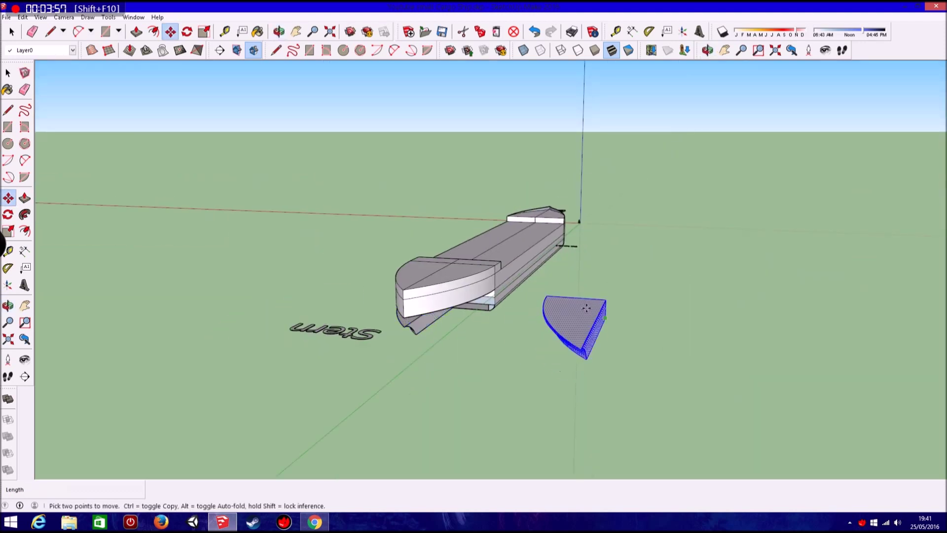
Flip the curved section along the red direction and place it under the hull.
{"action": "left_click", "coordinate": [23, 16]}
{"action": "mouse_move", "coordinate": [190, 322]}
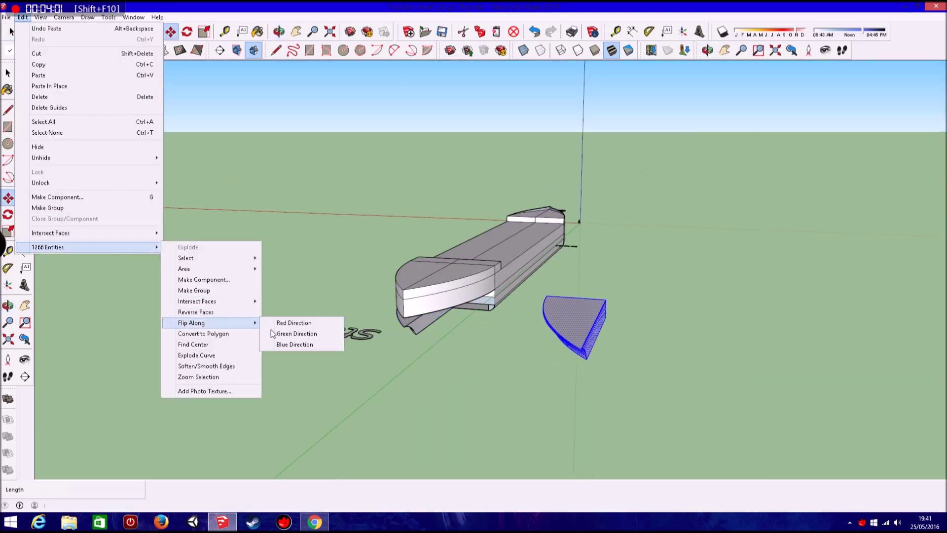
{"action": "left_click", "coordinate": [301, 326]}
{"action": "scroll", "coordinate": [505, 341], "scroll_direction": "up", "scroll_amount": 2}
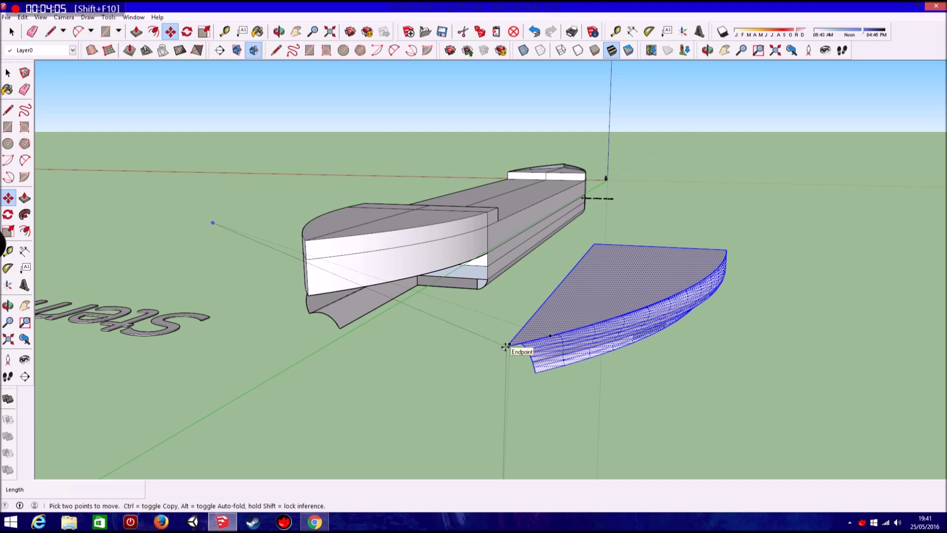
{"action": "scroll", "coordinate": [325, 309], "scroll_direction": "up", "scroll_amount": 2}
{"action": "scroll", "coordinate": [318, 311], "scroll_direction": "up", "scroll_amount": 3}
{"action": "left_click", "coordinate": [318, 312]}
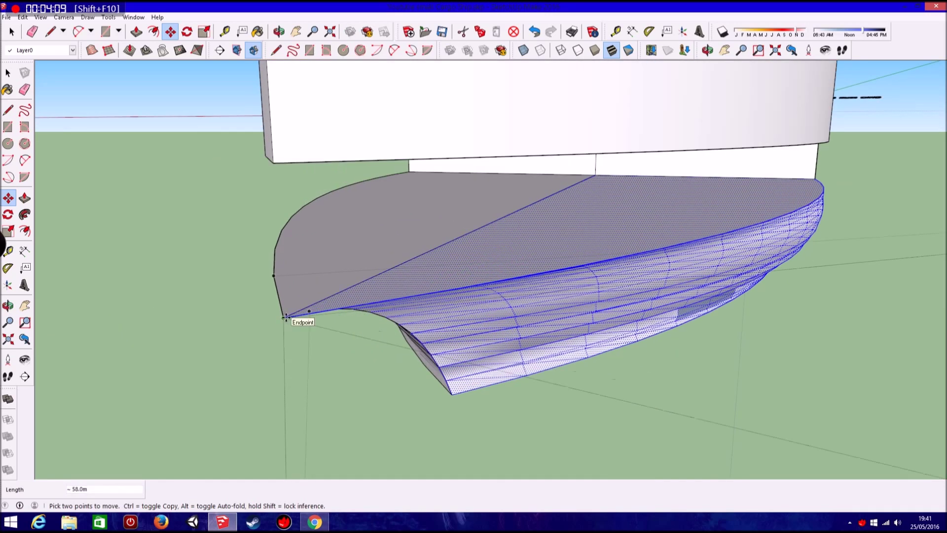
Orbit low around both sides of the hull to check the fitted stern underside.
{"action": "key", "text": "space"}
{"action": "left_click", "coordinate": [161, 185]}
{"action": "scroll", "coordinate": [242, 205], "scroll_direction": "down", "scroll_amount": 5}
{"action": "scroll", "coordinate": [242, 205], "scroll_direction": "up", "scroll_amount": 2}
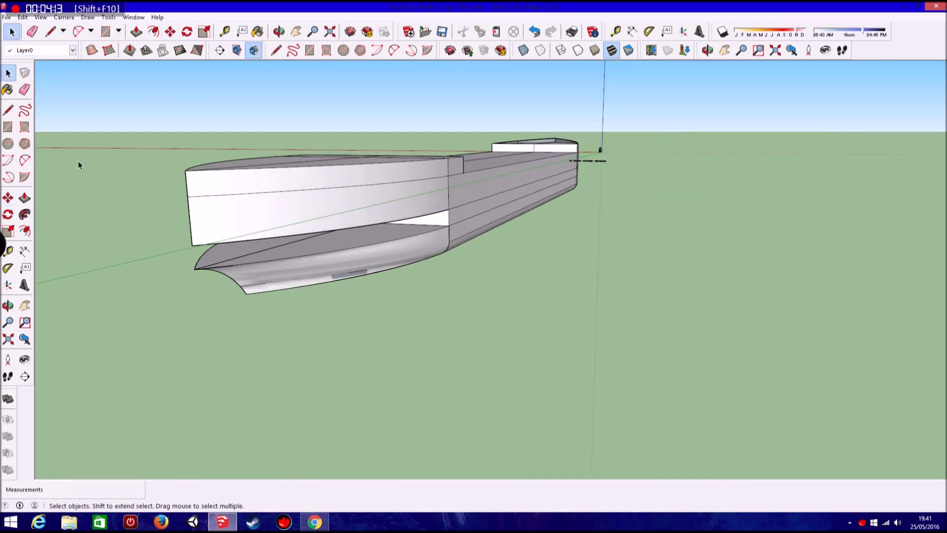
{"action": "mouse_move", "coordinate": [242, 206]}
{"action": "middle_mouse_down"}
{"action": "mouse_move", "coordinate": [416, 245]}
{"action": "mouse_move", "coordinate": [376, 209]}
{"action": "middle_mouse_up"}
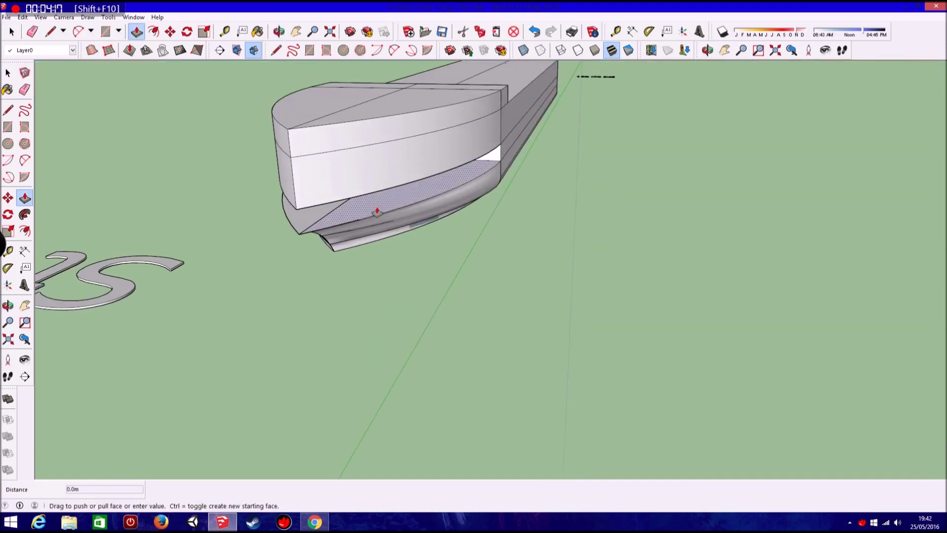
{"action": "mouse_move", "coordinate": [298, 209]}
{"action": "middle_mouse_down"}
{"action": "mouse_move", "coordinate": [176, 178]}
{"action": "mouse_move", "coordinate": [524, 205]}
{"action": "middle_mouse_up"}
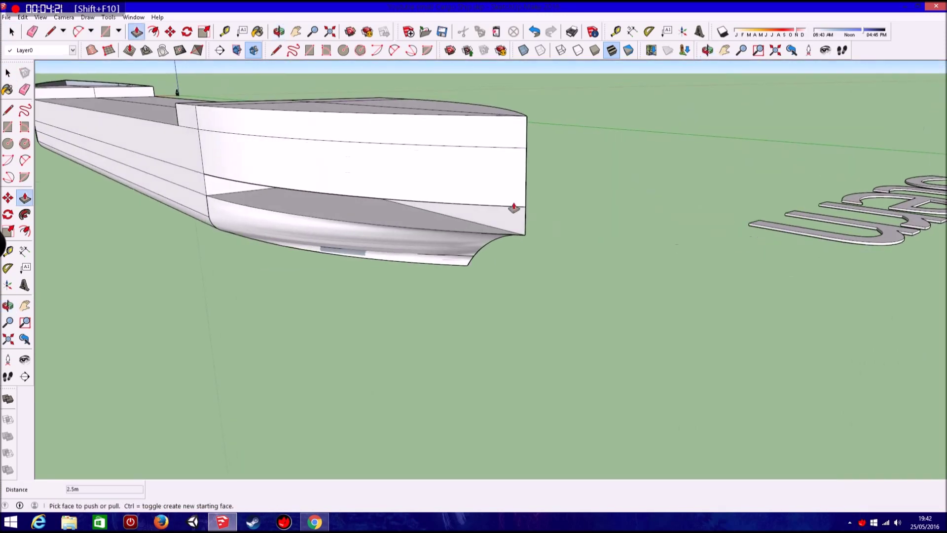
{"action": "key", "text": "space"}
{"action": "middle_click_drag", "start_coordinate": [297, 189], "coordinate": [608, 201]}
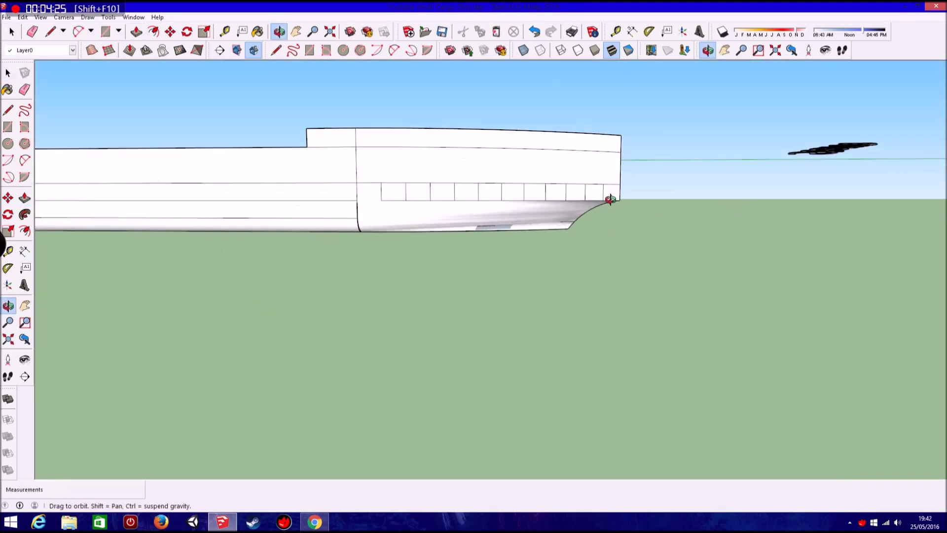
{"action": "mouse_move", "coordinate": [653, 178]}
{"action": "middle_mouse_down"}
{"action": "mouse_move", "coordinate": [175, 206]}
{"action": "mouse_move", "coordinate": [582, 229]}
{"action": "mouse_move", "coordinate": [397, 211]}
{"action": "middle_mouse_up"}
{"action": "key", "text": "space"}
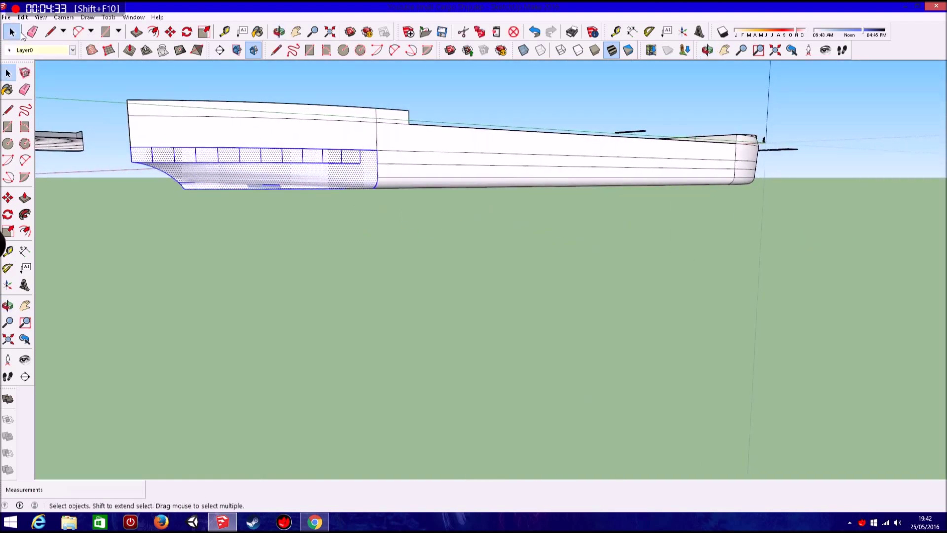
Soften and smooth all hull edges at 20 degrees with Smooth normals.
{"action": "left_click", "coordinate": [23, 17]}
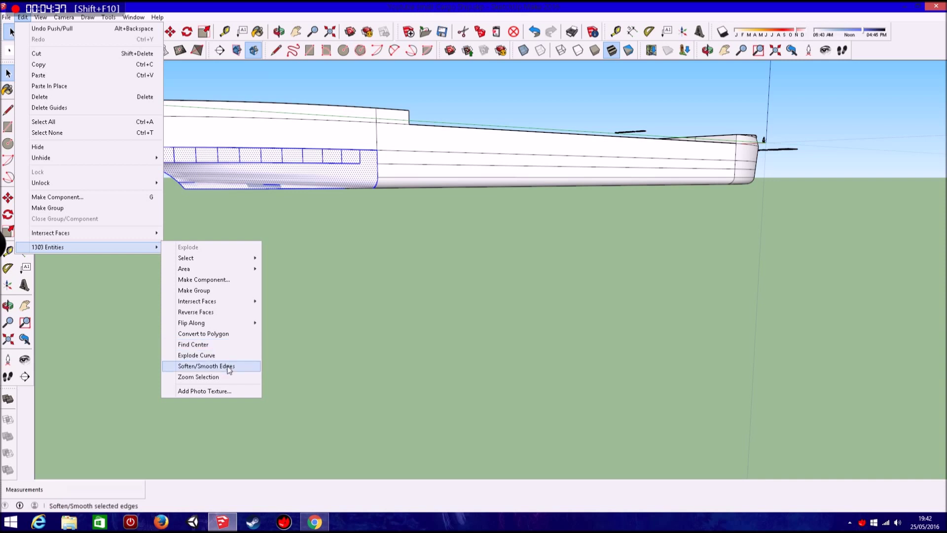
{"action": "left_click", "coordinate": [226, 365]}
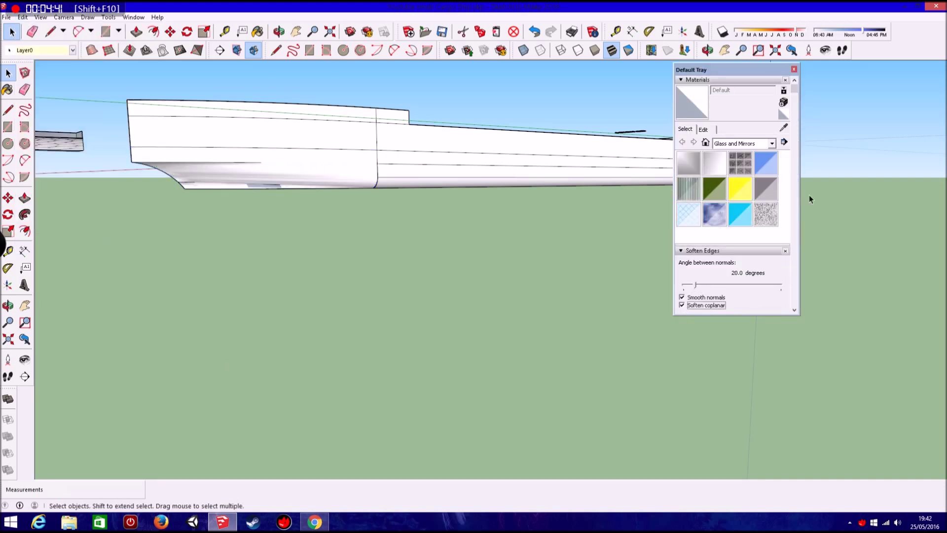
{"action": "left_click", "coordinate": [794, 70]}
{"action": "mouse_move", "coordinate": [380, 144]}
{"action": "middle_mouse_down"}
{"action": "mouse_move", "coordinate": [594, 126]}
{"action": "mouse_move", "coordinate": [633, 221]}
{"action": "mouse_move", "coordinate": [404, 233]}
{"action": "mouse_move", "coordinate": [496, 192]}
{"action": "mouse_move", "coordinate": [545, 212]}
{"action": "mouse_move", "coordinate": [544, 285]}
{"action": "middle_mouse_up"}
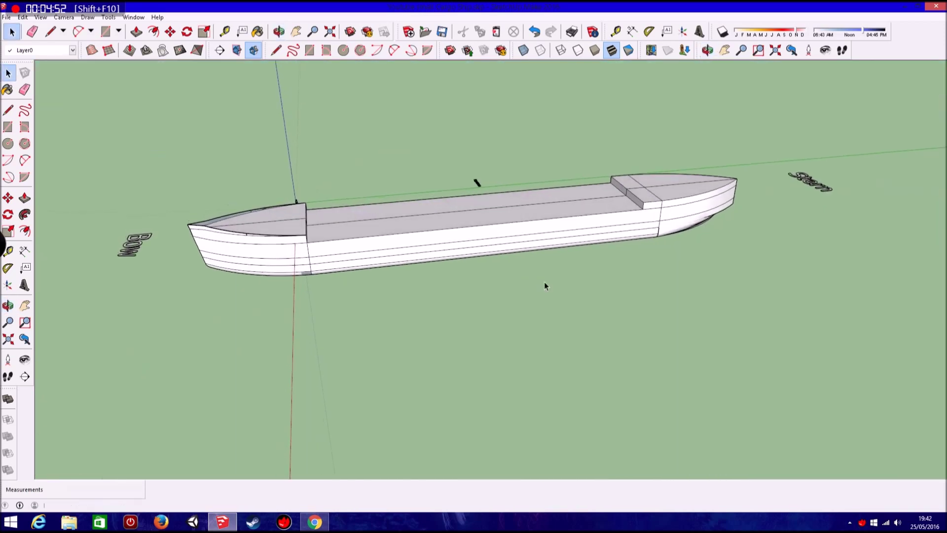
Draw a triangle at the first bow deck step corner and push/pull it 0.3m into a wedge.
{"action": "left_click", "coordinate": [57, 41]}
{"action": "middle_click_drag", "start_coordinate": [345, 248], "coordinate": [442, 218]}
{"action": "scroll", "coordinate": [338, 177], "scroll_direction": "up", "scroll_amount": 4}
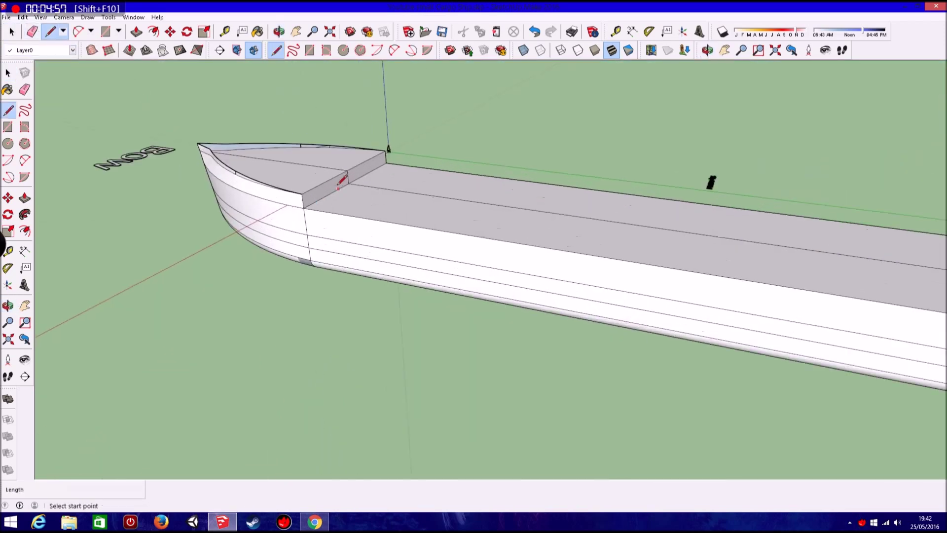
{"action": "scroll", "coordinate": [334, 184], "scroll_direction": "up", "scroll_amount": 2}
{"action": "scroll", "coordinate": [282, 229], "scroll_direction": "up", "scroll_amount": 3}
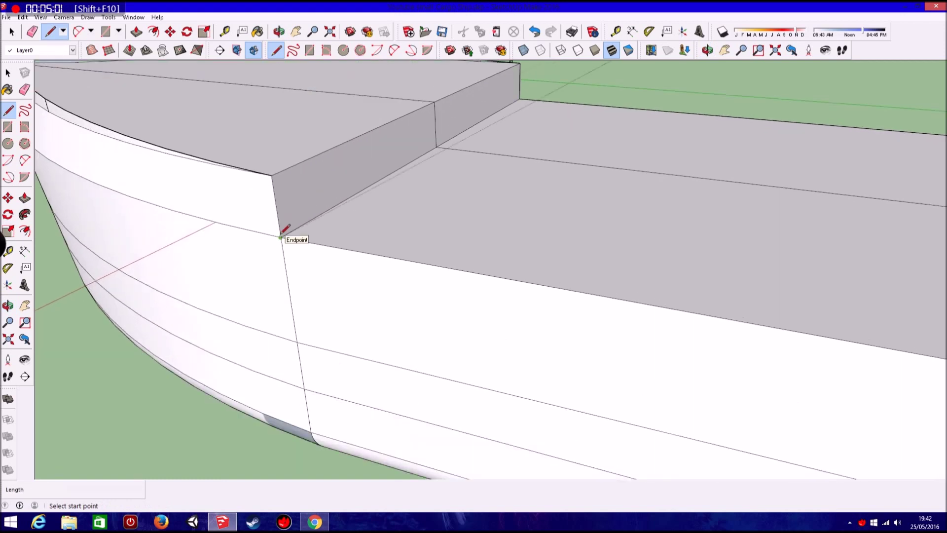
{"action": "scroll", "coordinate": [279, 235], "scroll_direction": "down", "scroll_amount": 5}
{"action": "left_click", "coordinate": [281, 237]}
{"action": "scroll", "coordinate": [280, 237], "scroll_direction": "up", "scroll_amount": 6}
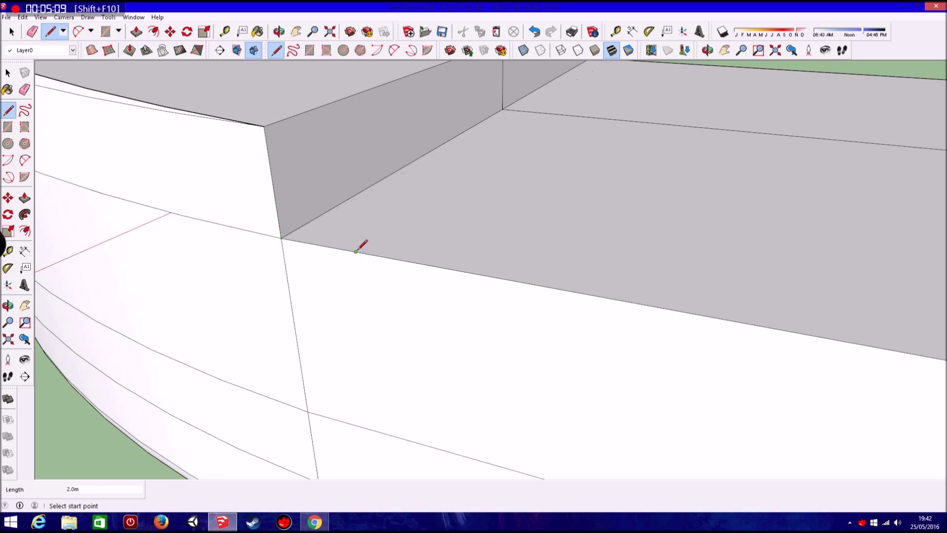
{"action": "left_click", "coordinate": [266, 129]}
{"action": "key", "text": "p"}
{"action": "left_click", "coordinate": [281, 183]}
{"action": "left_click", "coordinate": [287, 182]}
Draw the matching sloped triangular face at the opposite deck step corner.
{"action": "mouse_move", "coordinate": [287, 183]}
{"action": "middle_mouse_down"}
{"action": "mouse_move", "coordinate": [486, 173]}
{"action": "mouse_move", "coordinate": [665, 84]}
{"action": "middle_mouse_up"}
{"action": "key", "text": "l"}
{"action": "mouse_move", "coordinate": [615, 281]}
{"action": "middle_mouse_down"}
{"action": "mouse_move", "coordinate": [446, 220]}
{"action": "mouse_move", "coordinate": [560, 203]}
{"action": "middle_mouse_up"}
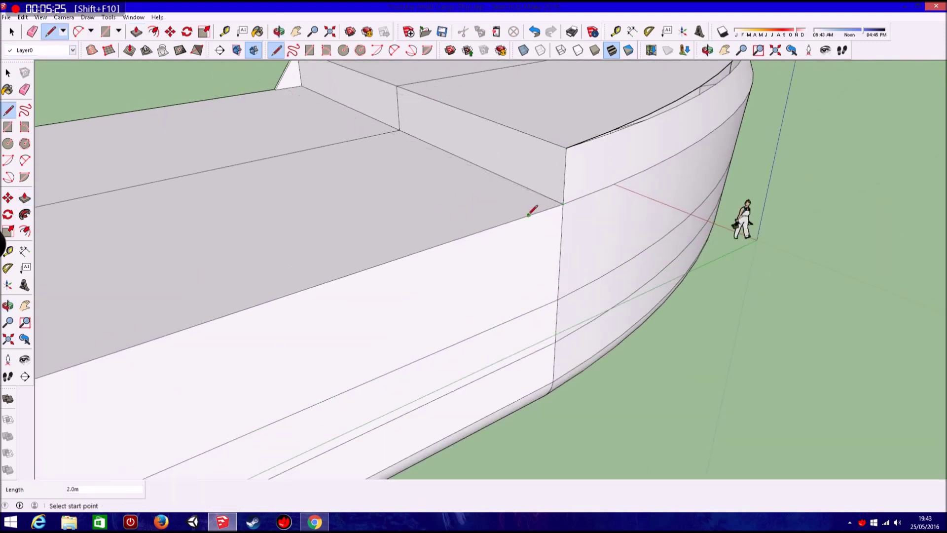
{"action": "left_click", "coordinate": [529, 214]}
{"action": "scroll", "coordinate": [527, 213], "scroll_direction": "up", "scroll_amount": 3}
{"action": "scroll", "coordinate": [537, 218], "scroll_direction": "up", "scroll_amount": 3}
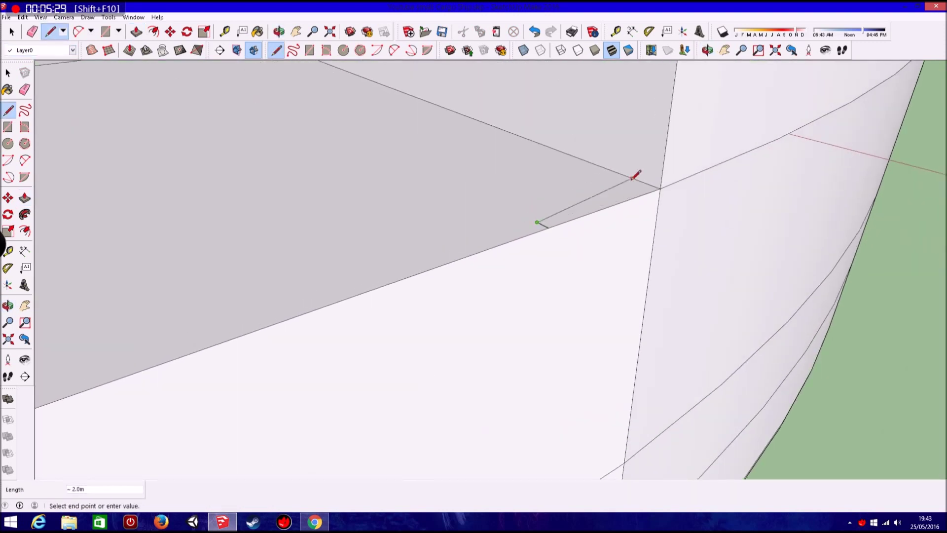
{"action": "left_click", "coordinate": [648, 184]}
{"action": "scroll", "coordinate": [616, 198], "scroll_direction": "down", "scroll_amount": 3}
{"action": "scroll", "coordinate": [604, 122], "scroll_direction": "down", "scroll_amount": 2}
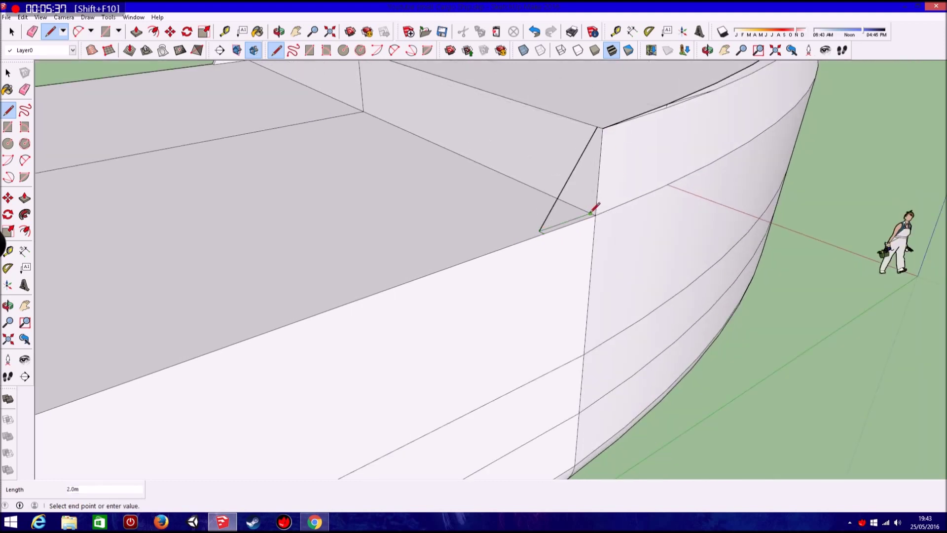
{"action": "left_click", "coordinate": [598, 126]}
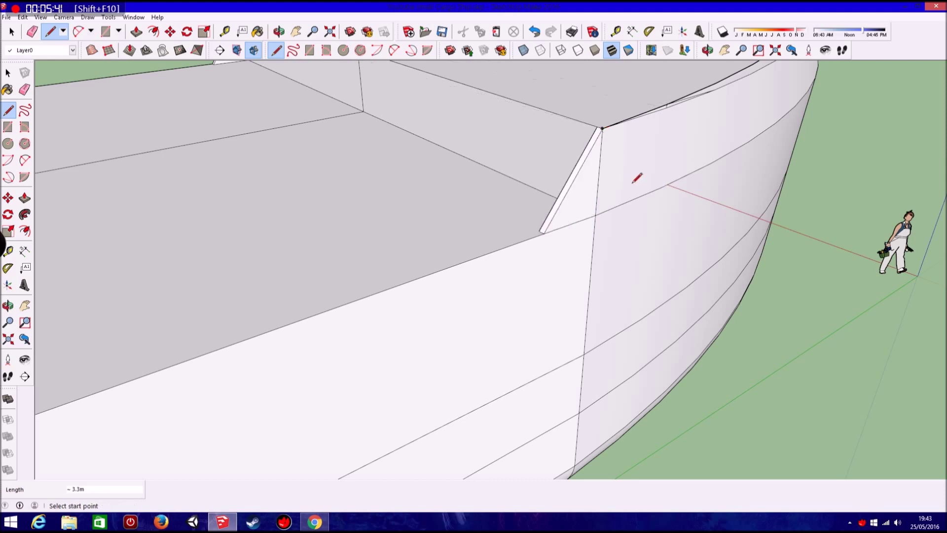
{"action": "scroll", "coordinate": [634, 168], "scroll_direction": "down", "scroll_amount": 5}
{"action": "key", "text": "o"}
{"action": "mouse_move", "coordinate": [585, 196]}
{"action": "left_mouse_down"}
{"action": "mouse_move", "coordinate": [442, 106]}
{"action": "mouse_move", "coordinate": [600, 143]}
{"action": "left_mouse_up"}
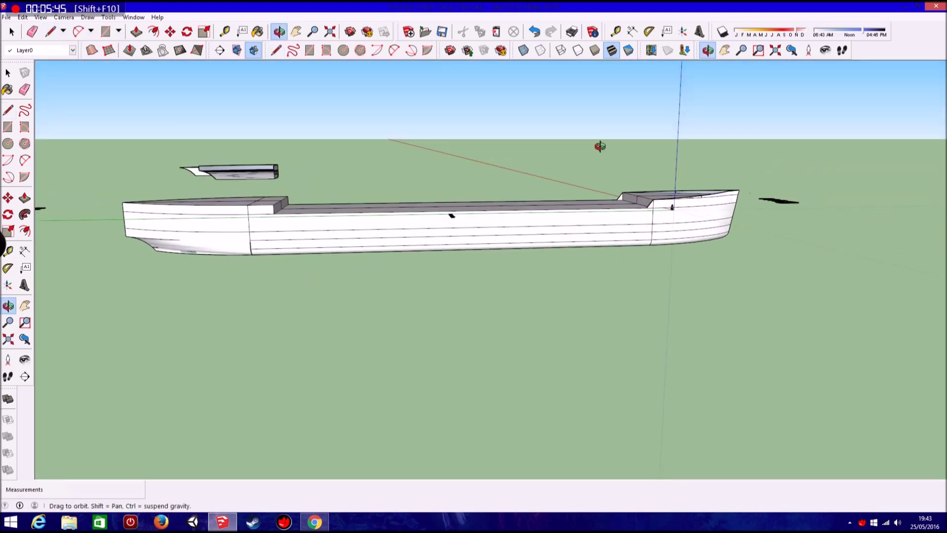
Begin a footprint line on the raised stern deck edge while orbiting around the deck.
{"action": "key", "text": "l"}
{"action": "middle_click_drag", "start_coordinate": [600, 144], "coordinate": [252, 323]}
{"action": "scroll", "coordinate": [253, 323], "scroll_direction": "up", "scroll_amount": 2}
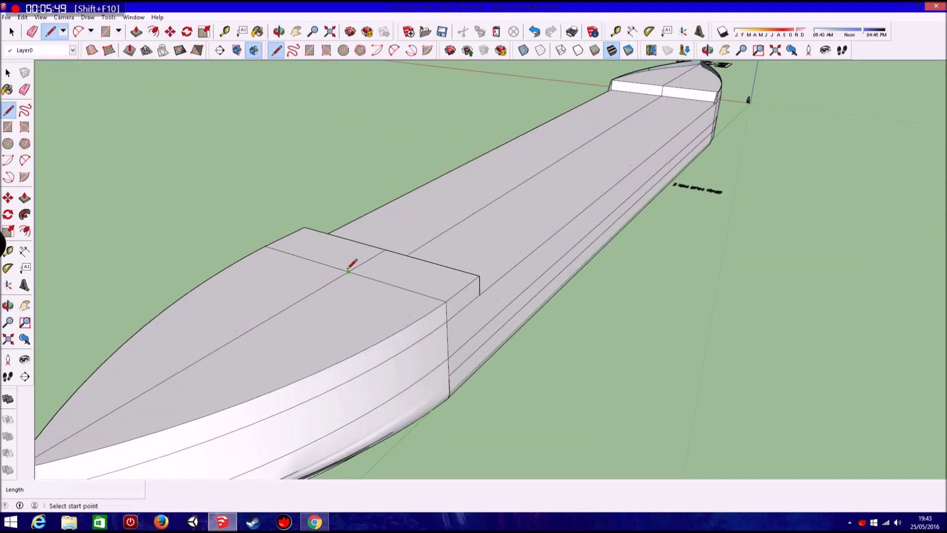
{"action": "left_click", "coordinate": [395, 285]}
{"action": "mouse_move", "coordinate": [395, 285]}
{"action": "middle_mouse_down"}
{"action": "mouse_move", "coordinate": [496, 285]}
{"action": "mouse_move", "coordinate": [385, 376]}
{"action": "mouse_move", "coordinate": [432, 383]}
{"action": "middle_mouse_up"}
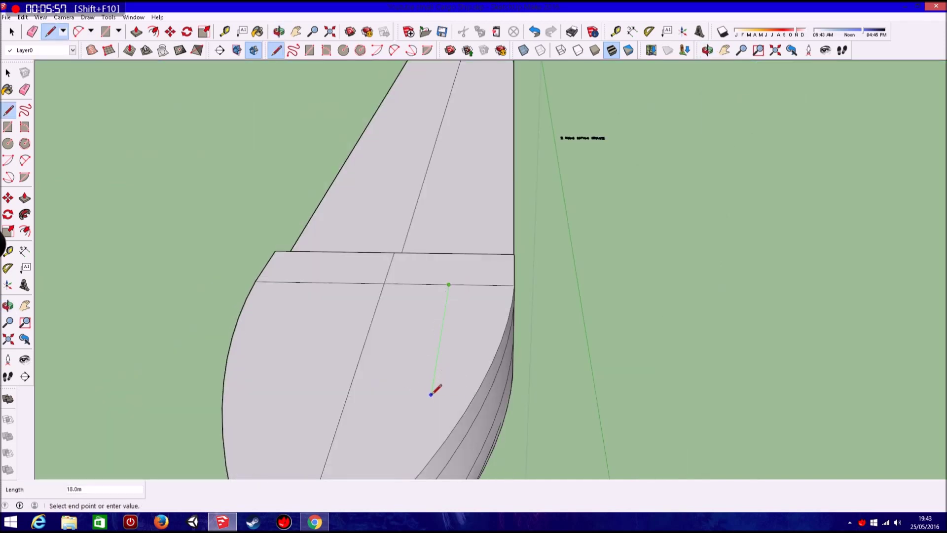
{"action": "scroll", "coordinate": [368, 394], "scroll_direction": "down", "scroll_amount": 5}
{"action": "middle_click_drag", "start_coordinate": [368, 394], "coordinate": [545, 374]}
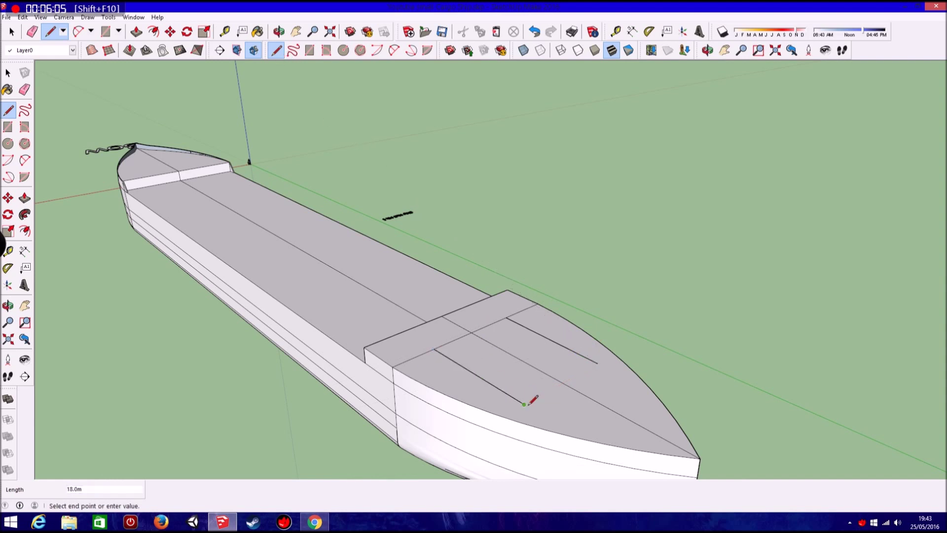
{"action": "scroll", "coordinate": [566, 363], "scroll_direction": "up", "scroll_amount": 2}
{"action": "scroll", "coordinate": [744, 376], "scroll_direction": "up", "scroll_amount": 2}
{"action": "scroll", "coordinate": [687, 340], "scroll_direction": "up", "scroll_amount": 1}
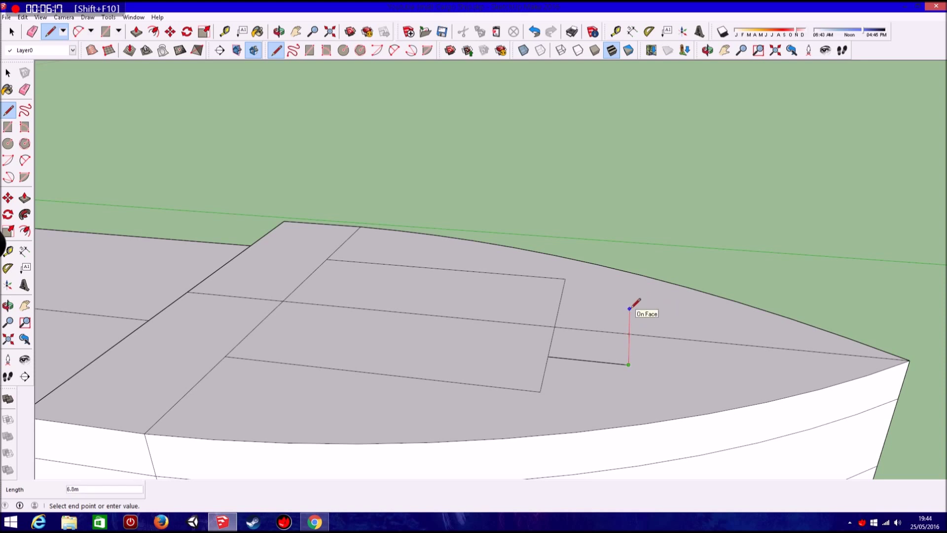
{"action": "mouse_move", "coordinate": [569, 302]}
{"action": "middle_mouse_down"}
{"action": "mouse_move", "coordinate": [645, 258]}
{"action": "mouse_move", "coordinate": [513, 301]}
{"action": "middle_mouse_up"}
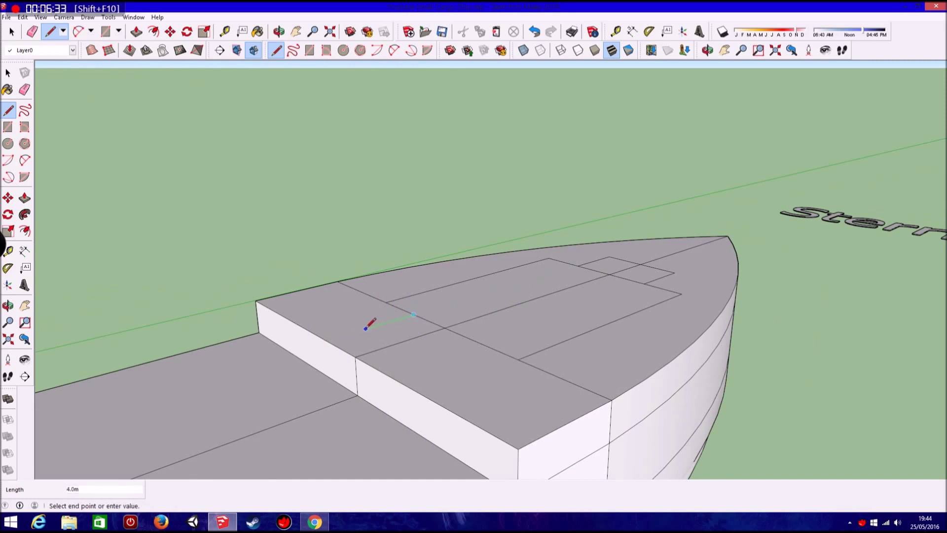
Complete the deck outline edges and raise the first upright wall face from its corner.
{"action": "left_click", "coordinate": [436, 357]}
{"action": "left_click", "coordinate": [478, 343]}
{"action": "left_click", "coordinate": [372, 327]}
{"action": "middle_click_drag", "start_coordinate": [522, 353], "coordinate": [518, 343]}
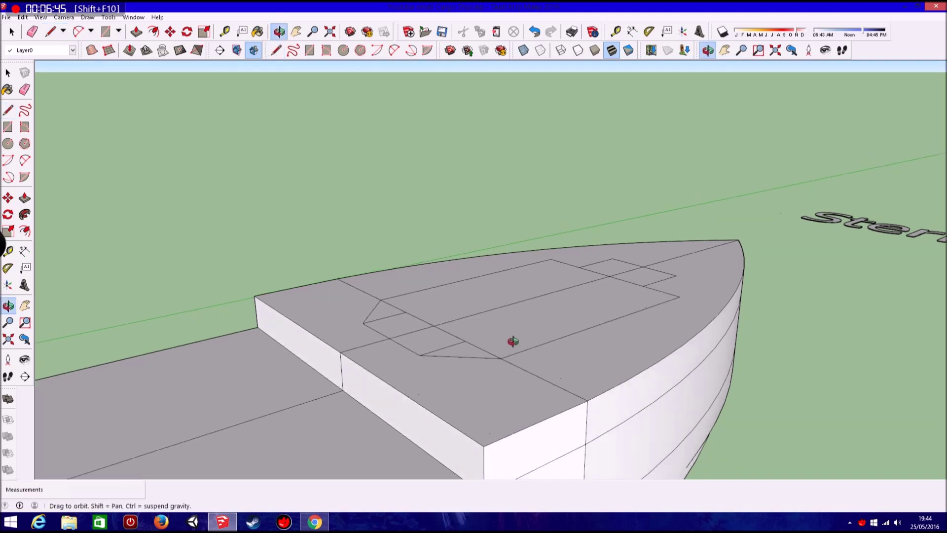
{"action": "left_click", "coordinate": [376, 298]}
{"action": "middle_click_drag", "start_coordinate": [375, 248], "coordinate": [378, 253]}
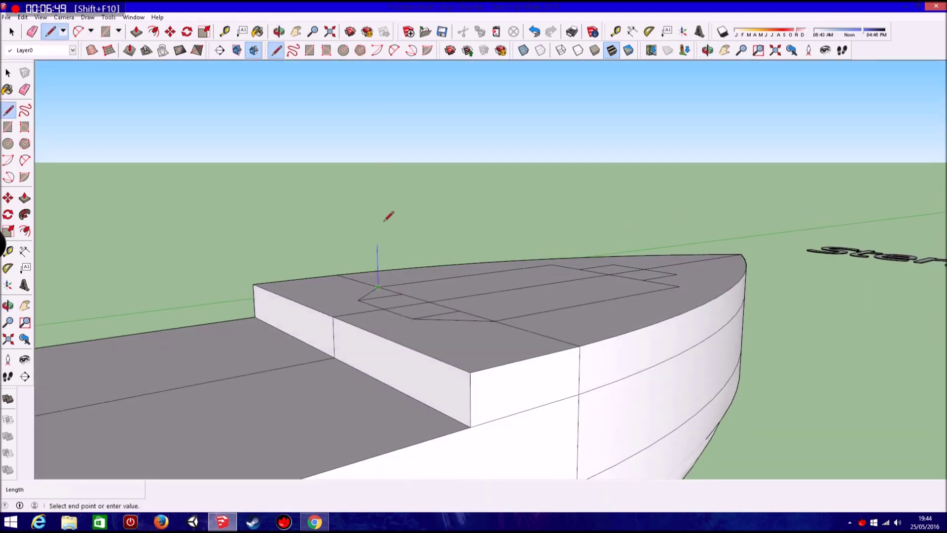
{"action": "left_click", "coordinate": [380, 252]}
{"action": "middle_click_drag", "start_coordinate": [509, 247], "coordinate": [562, 219]}
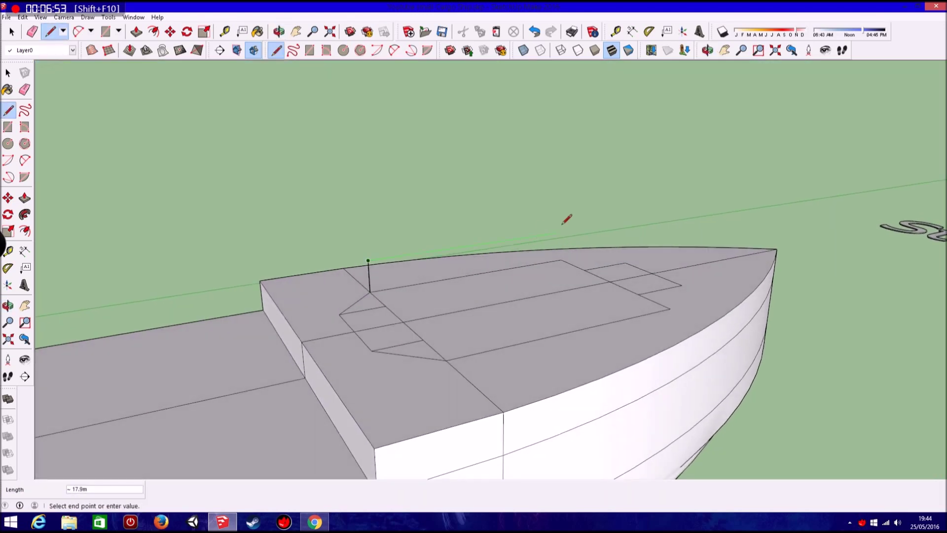
{"action": "left_click", "coordinate": [562, 259]}
{"action": "left_click", "coordinate": [367, 262]}
Draw the chamfered corner wall, the front wall and the long back wall faces.
{"action": "left_click", "coordinate": [372, 350]}
{"action": "left_click", "coordinate": [369, 311]}
{"action": "left_click", "coordinate": [337, 280]}
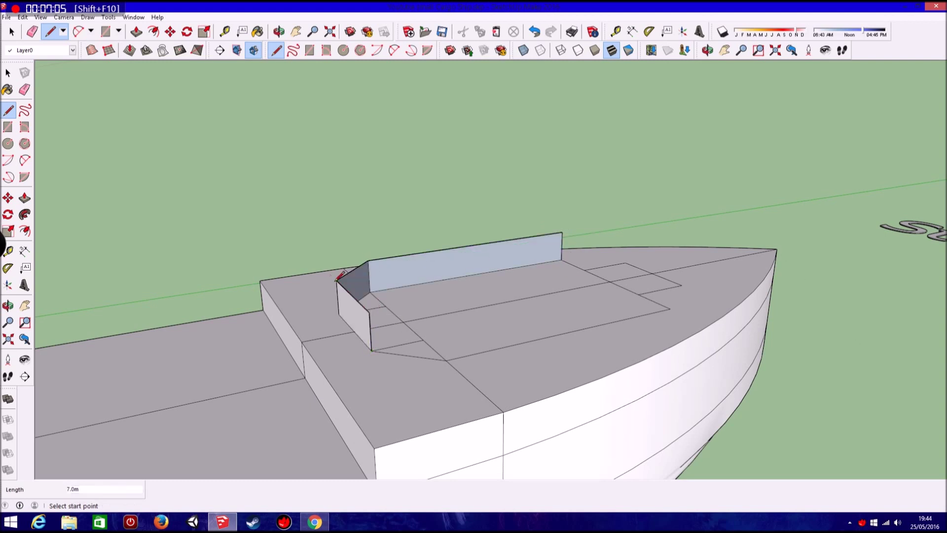
{"action": "left_click", "coordinate": [446, 321]}
{"action": "left_click", "coordinate": [369, 312]}
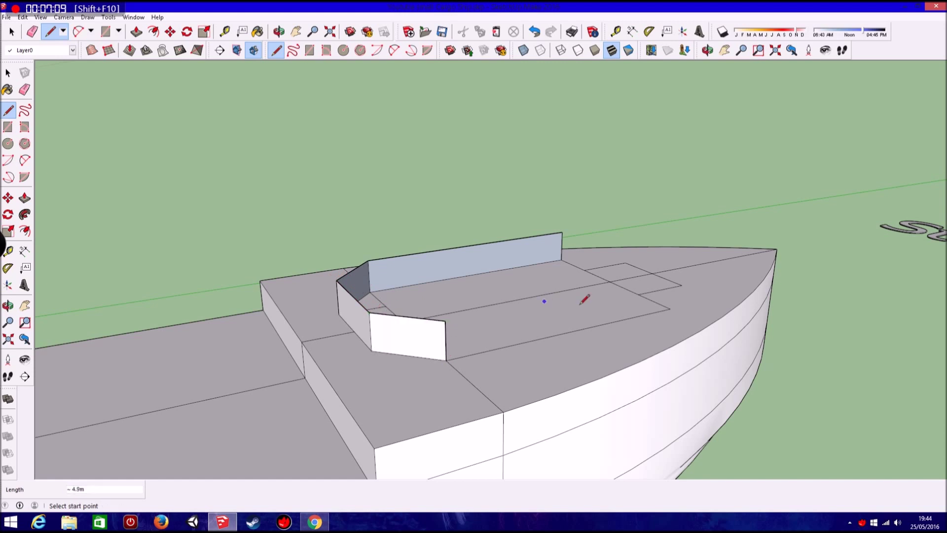
{"action": "left_click", "coordinate": [562, 233]}
Raise the far-corner walls near the bow and close the roof over the block.
{"action": "left_click", "coordinate": [639, 294]}
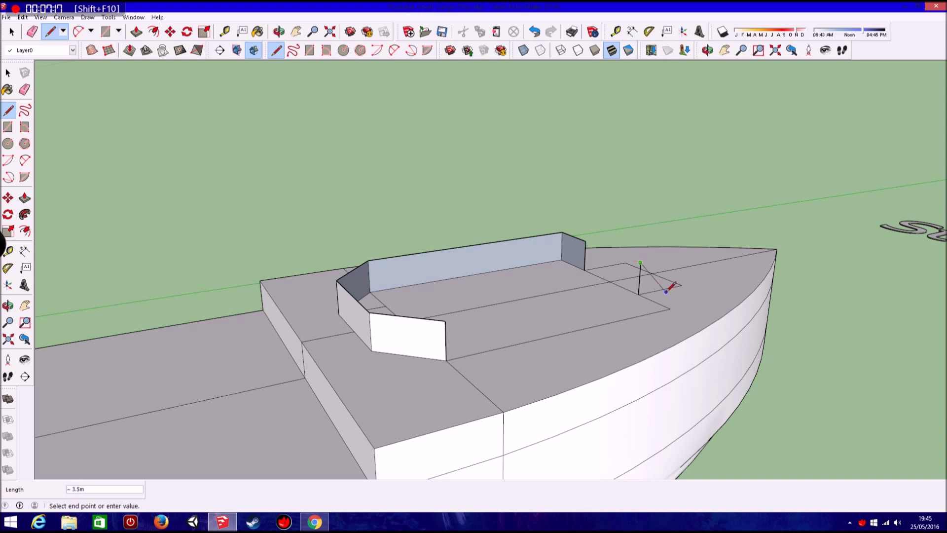
{"action": "left_click", "coordinate": [671, 270]}
{"action": "mouse_move", "coordinate": [671, 269]}
{"action": "middle_mouse_down"}
{"action": "mouse_move", "coordinate": [763, 213]}
{"action": "mouse_move", "coordinate": [542, 302]}
{"action": "middle_mouse_up"}
{"action": "left_click", "coordinate": [642, 236]}
{"action": "mouse_move", "coordinate": [613, 264]}
{"action": "middle_mouse_down"}
{"action": "mouse_move", "coordinate": [606, 300]}
{"action": "mouse_move", "coordinate": [676, 222]}
{"action": "middle_mouse_up"}
{"action": "left_click", "coordinate": [616, 308]}
{"action": "left_click", "coordinate": [629, 245]}
{"action": "left_click", "coordinate": [647, 300]}
{"action": "left_click", "coordinate": [649, 266]}
{"action": "left_click", "coordinate": [629, 245]}
{"action": "left_click", "coordinate": [649, 265]}
{"action": "middle_click_drag", "start_coordinate": [649, 265], "coordinate": [564, 252]}
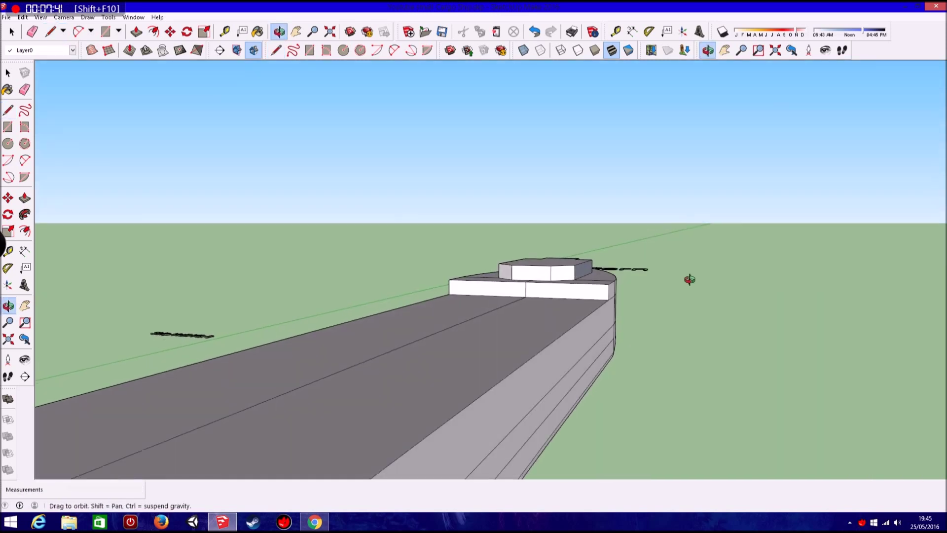
Draw a cross edge spanning the deckhouse roof.
{"action": "scroll", "coordinate": [564, 253], "scroll_direction": "up", "scroll_amount": 2}
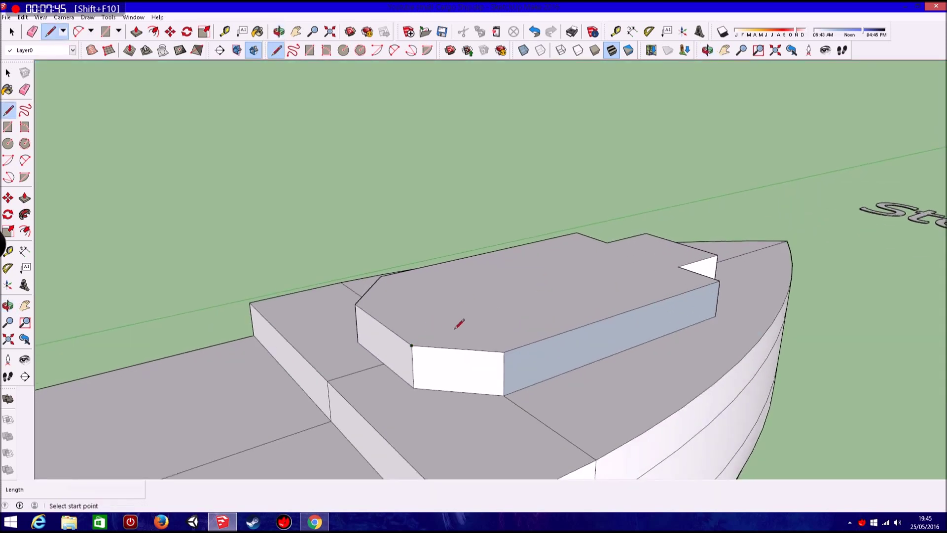
{"action": "left_click", "coordinate": [676, 266]}
{"action": "left_click", "coordinate": [607, 232]}
{"action": "middle_click_drag", "start_coordinate": [607, 235], "coordinate": [608, 379]}
{"action": "left_click", "coordinate": [611, 391]}
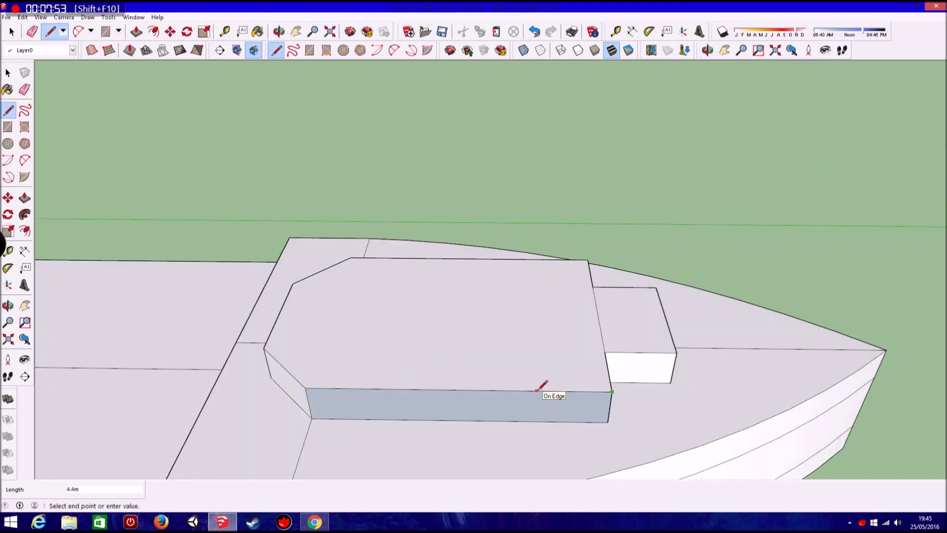
{"action": "left_click", "coordinate": [544, 389]}
{"action": "left_click", "coordinate": [543, 258]}
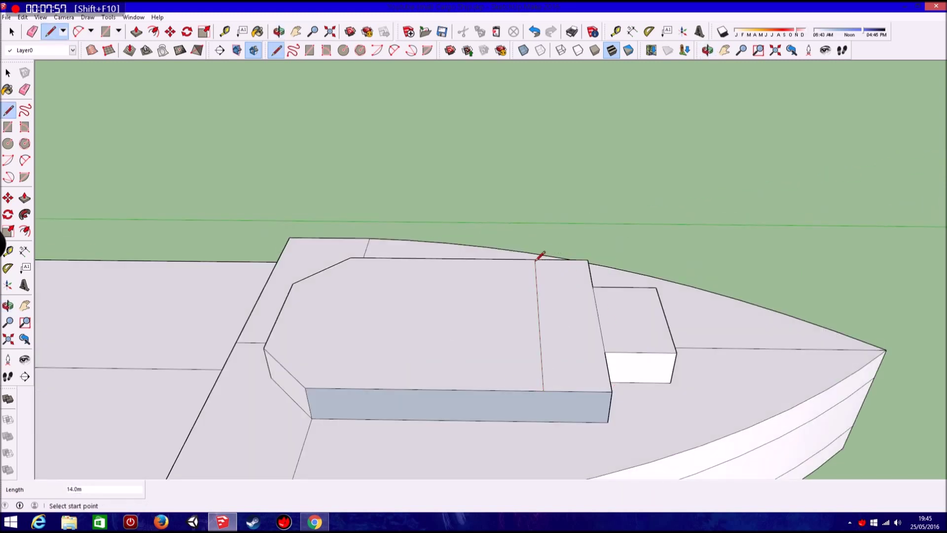
Draw the chamfered corner and inset edges along the roof.
{"action": "mouse_move", "coordinate": [376, 372]}
{"action": "middle_mouse_down"}
{"action": "mouse_move", "coordinate": [394, 304]}
{"action": "mouse_move", "coordinate": [487, 349]}
{"action": "middle_mouse_up"}
{"action": "left_click", "coordinate": [477, 371]}
{"action": "scroll", "coordinate": [506, 354], "scroll_direction": "up", "scroll_amount": 2}
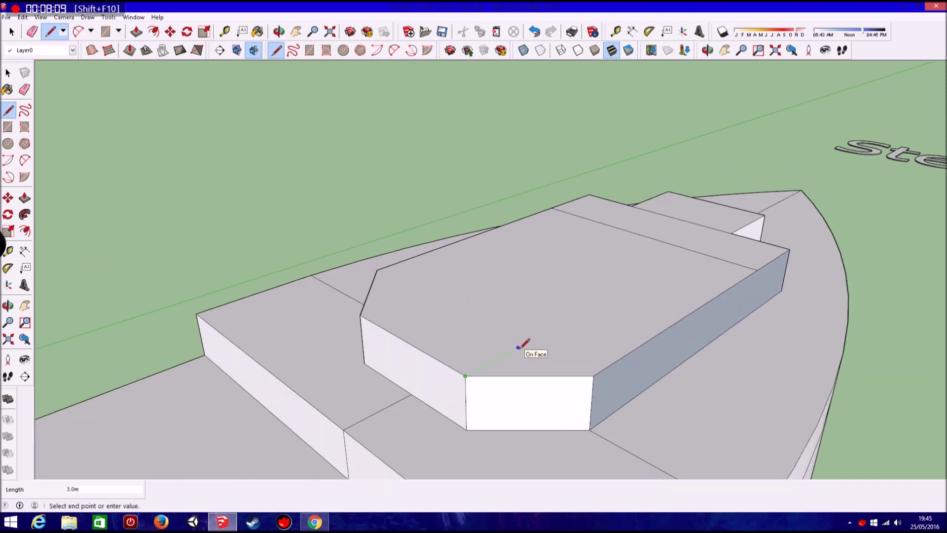
{"action": "left_click", "coordinate": [395, 301]}
{"action": "left_click", "coordinate": [361, 315]}
{"action": "left_click", "coordinate": [593, 376]}
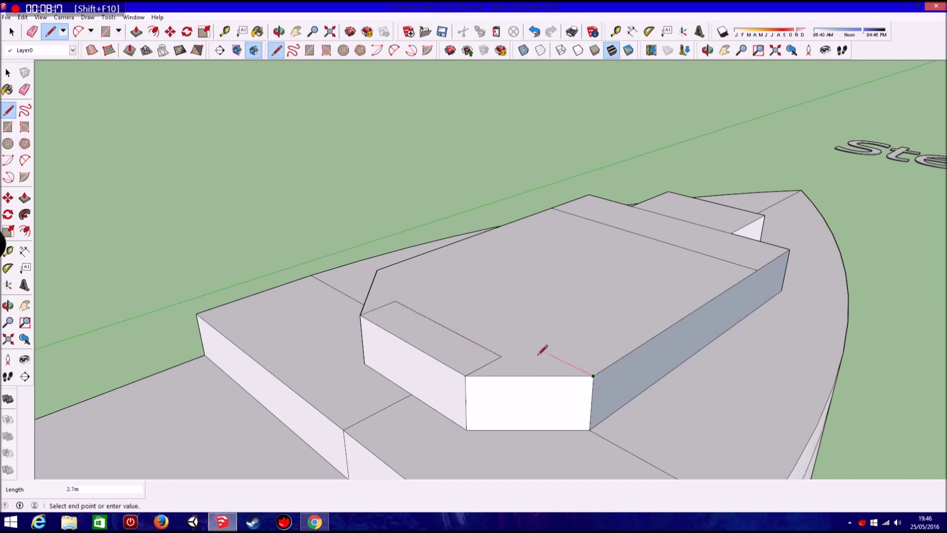
{"action": "scroll", "coordinate": [541, 348], "scroll_direction": "up", "scroll_amount": 1}
{"action": "left_click", "coordinate": [548, 351]}
{"action": "left_click", "coordinate": [488, 357]}
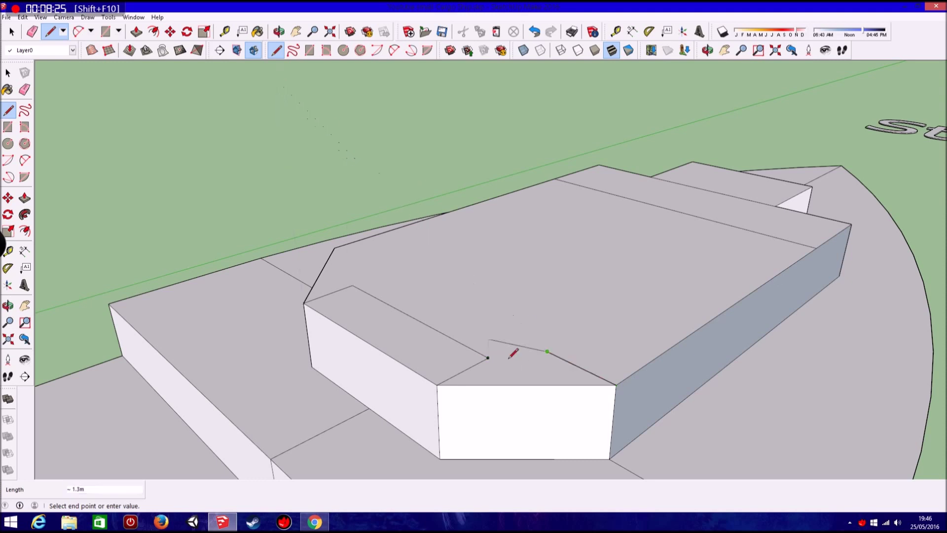
{"action": "left_click", "coordinate": [334, 248]}
{"action": "left_click", "coordinate": [370, 266]}
{"action": "left_click", "coordinate": [352, 285]}
Finish the inset outline with an edge parallel to the roof's front.
{"action": "middle_click_drag", "start_coordinate": [473, 248], "coordinate": [556, 265]}
{"action": "left_click", "coordinate": [546, 255]}
{"action": "left_click", "coordinate": [359, 385]}
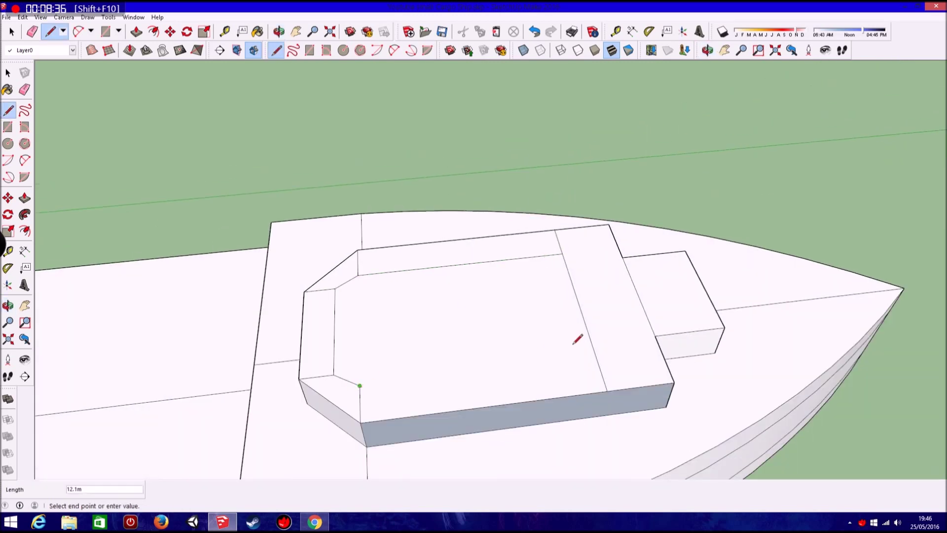
{"action": "left_click", "coordinate": [596, 355]}
{"action": "mouse_move", "coordinate": [597, 356]}
{"action": "middle_mouse_down"}
{"action": "mouse_move", "coordinate": [637, 291]}
{"action": "mouse_move", "coordinate": [421, 265]}
{"action": "middle_mouse_up"}
{"action": "left_click", "coordinate": [407, 266]}
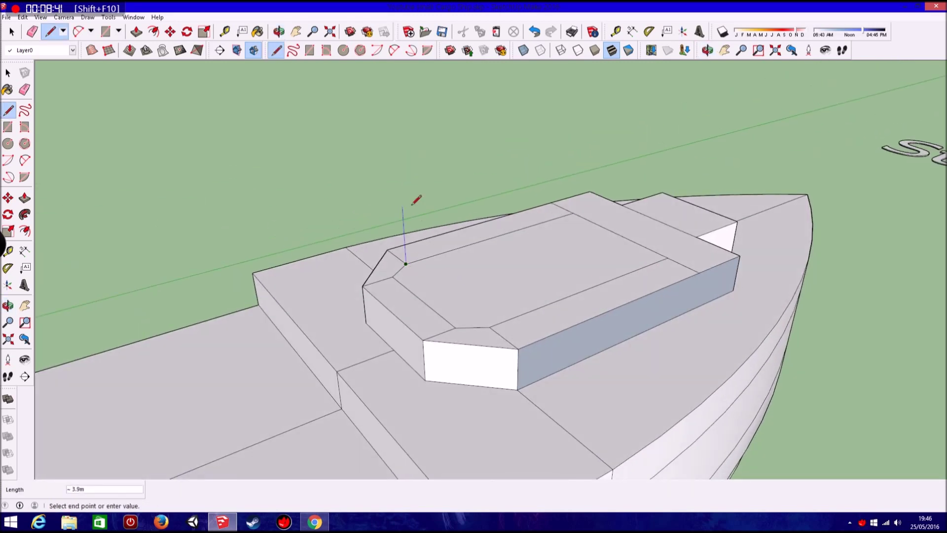
Raise the first two upper-tier wall faces from the inset chamfered outline.
{"action": "middle_click_drag", "start_coordinate": [417, 194], "coordinate": [416, 207]}
{"action": "left_click", "coordinate": [416, 203]}
{"action": "left_click", "coordinate": [573, 174]}
{"action": "left_click", "coordinate": [572, 208]}
{"action": "left_click", "coordinate": [672, 234]}
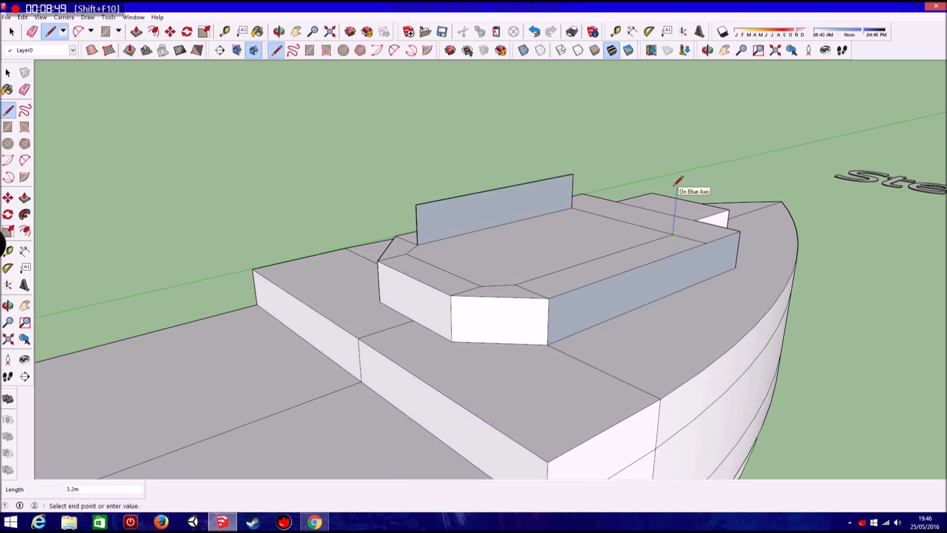
{"action": "left_click", "coordinate": [676, 196]}
{"action": "left_click", "coordinate": [573, 174]}
Add the remaining chamfered walls and close the upper tier's top face.
{"action": "left_click", "coordinate": [515, 285]}
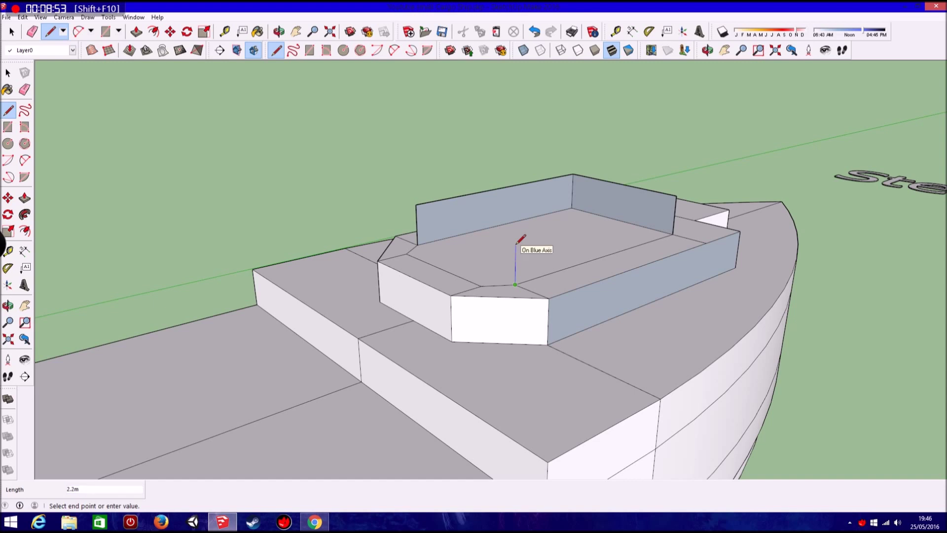
{"action": "left_click", "coordinate": [676, 195]}
{"action": "left_click", "coordinate": [406, 253]}
{"action": "left_click", "coordinate": [405, 211]}
{"action": "left_click", "coordinate": [481, 285]}
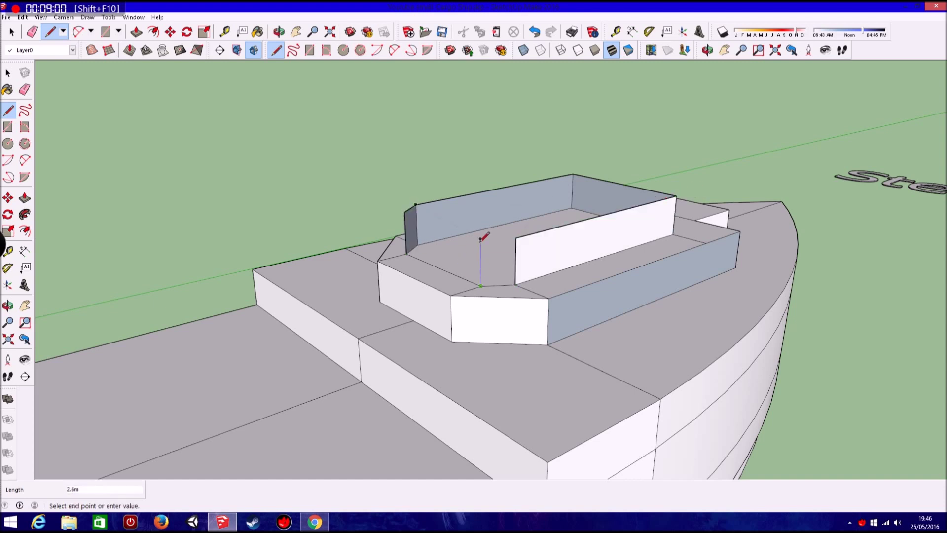
{"action": "left_click", "coordinate": [405, 211]}
{"action": "left_click", "coordinate": [481, 239]}
{"action": "left_click", "coordinate": [515, 238]}
{"action": "mouse_move", "coordinate": [597, 241]}
{"action": "middle_mouse_down"}
{"action": "mouse_move", "coordinate": [393, 207]}
{"action": "mouse_move", "coordinate": [251, 302]}
{"action": "mouse_move", "coordinate": [468, 330]}
{"action": "mouse_move", "coordinate": [474, 207]}
{"action": "mouse_move", "coordinate": [506, 331]}
{"action": "middle_mouse_up"}
{"action": "scroll", "coordinate": [476, 335], "scroll_direction": "down", "scroll_amount": 5}
Abandon a line at the box edge midpoint and switch to the Circle tool.
{"action": "scroll", "coordinate": [507, 332], "scroll_direction": "up", "scroll_amount": 5}
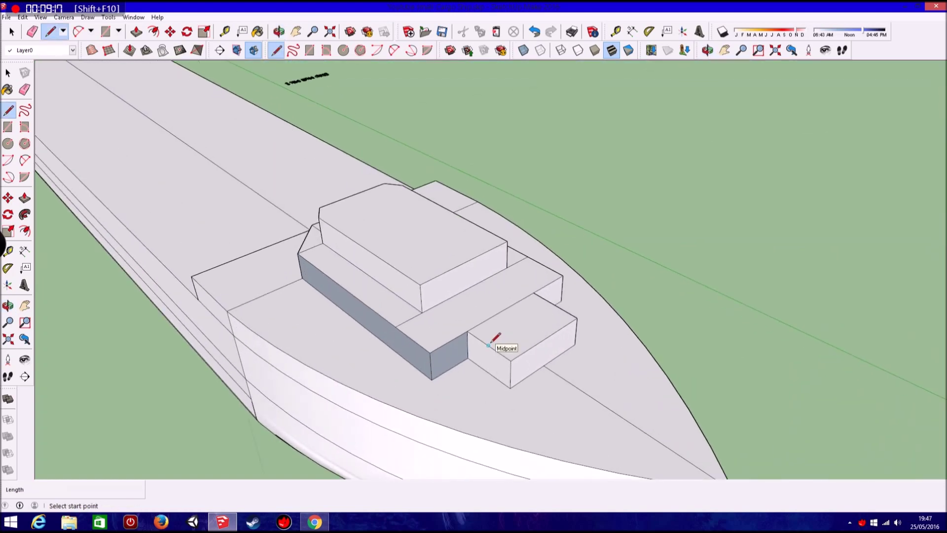
{"action": "left_click", "coordinate": [488, 345]}
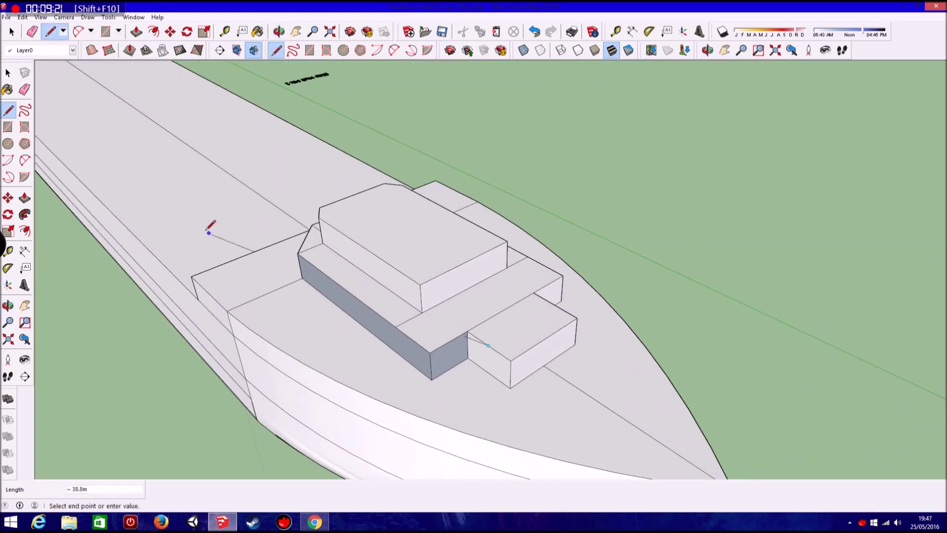
{"action": "left_click", "coordinate": [8, 143]}
{"action": "left_click", "coordinate": [51, 31]}
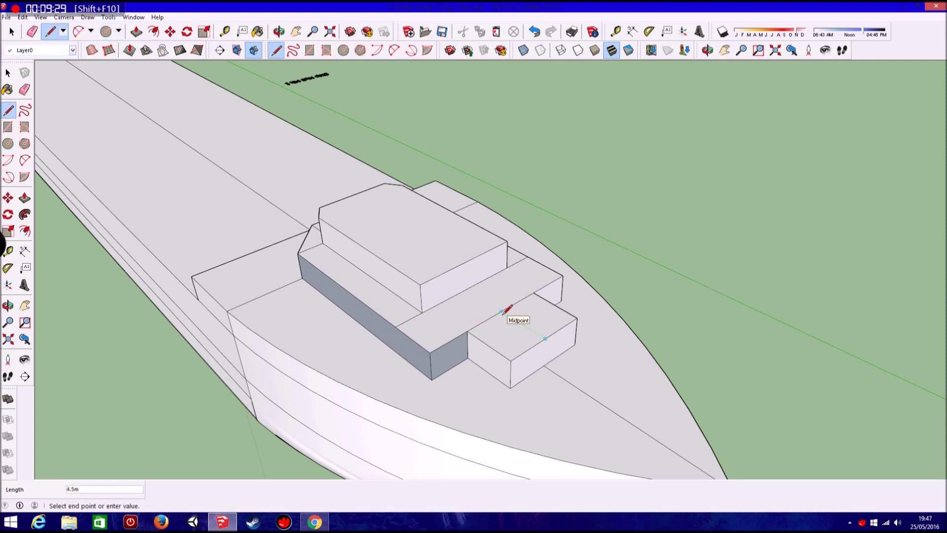
{"action": "left_click", "coordinate": [8, 143]}
{"action": "scroll", "coordinate": [523, 323], "scroll_direction": "up", "scroll_amount": 3}
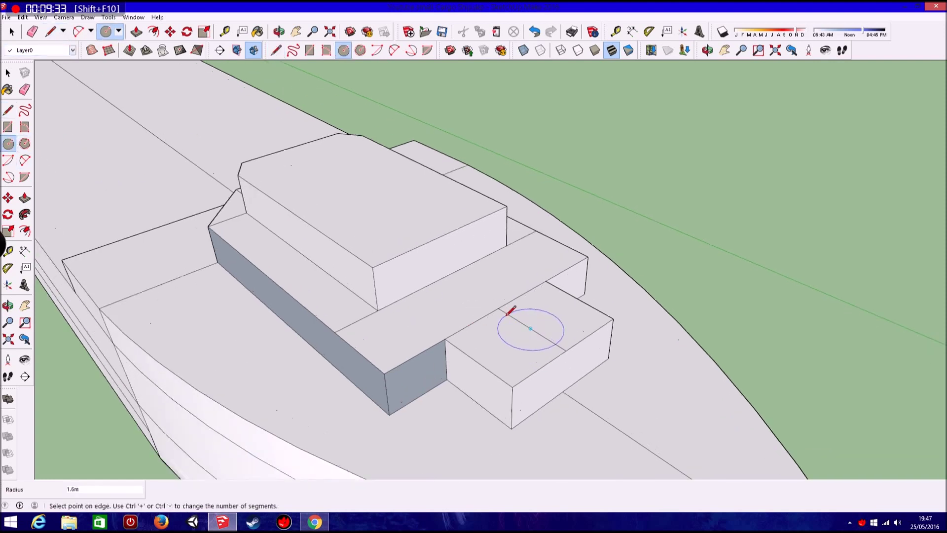
Draw a 1.5 m radius circle on the small box top and erase a stray edge.
{"action": "scroll", "coordinate": [522, 323], "scroll_direction": "up", "scroll_amount": 2}
{"action": "left_click", "coordinate": [537, 332]}
{"action": "type", "text": "1.5"}
{"action": "key", "text": "Return"}
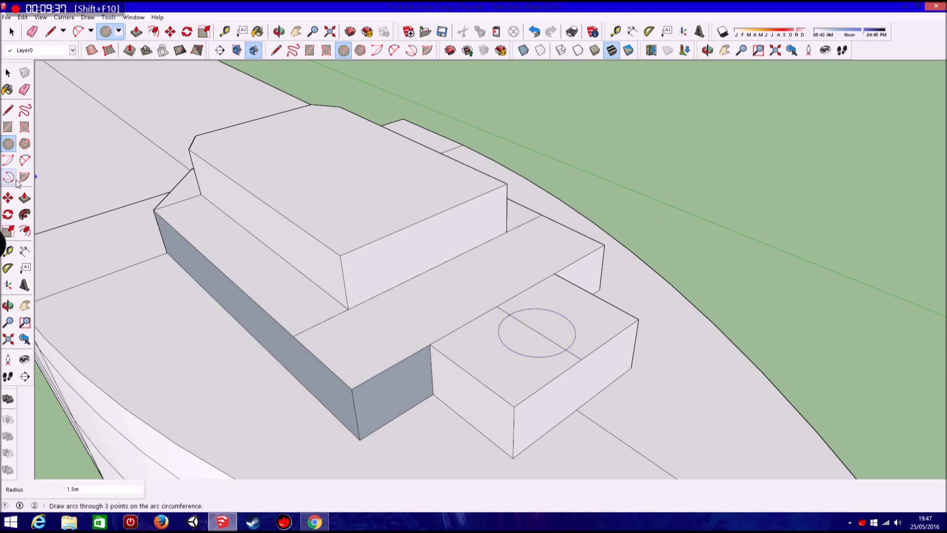
{"action": "left_click", "coordinate": [25, 89]}
{"action": "left_click", "coordinate": [513, 313]}
Push/pull the circle up 8 m into a cylindrical funnel.
{"action": "key", "text": "p"}
{"action": "left_click", "coordinate": [554, 339]}
{"action": "scroll", "coordinate": [555, 338], "scroll_direction": "down", "scroll_amount": 3}
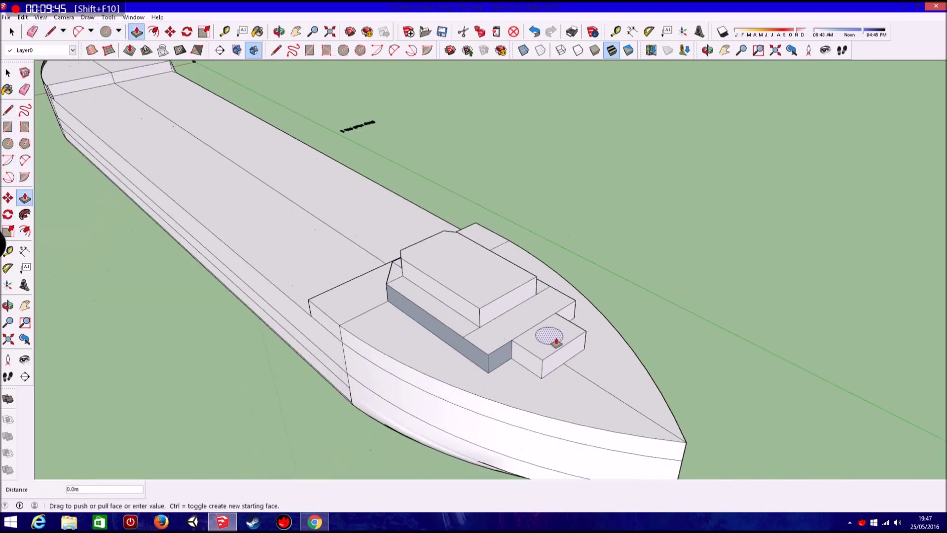
{"action": "scroll", "coordinate": [556, 335], "scroll_direction": "down", "scroll_amount": 2}
{"action": "scroll", "coordinate": [567, 235], "scroll_direction": "up", "scroll_amount": 2}
{"action": "scroll", "coordinate": [607, 218], "scroll_direction": "up", "scroll_amount": 3}
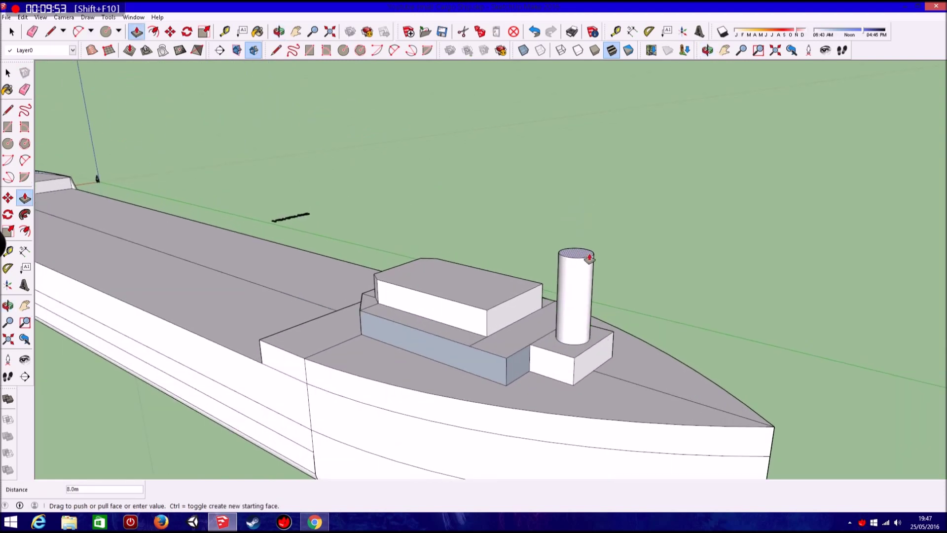
{"action": "left_click", "coordinate": [590, 258]}
{"action": "key", "text": "l"}
{"action": "middle_click_drag", "start_coordinate": [148, 214], "coordinate": [522, 319]}
Draw a radial helper line and an inner circle just inside the funnel rim.
{"action": "scroll", "coordinate": [519, 325], "scroll_direction": "up", "scroll_amount": 3}
{"action": "left_click", "coordinate": [473, 308]}
{"action": "left_click", "coordinate": [522, 300]}
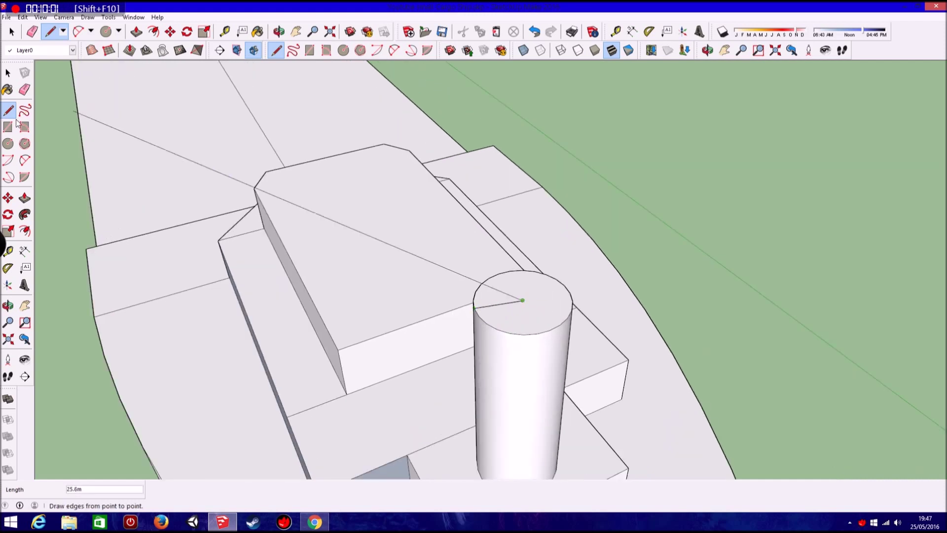
{"action": "key", "text": "c"}
{"action": "left_click", "coordinate": [523, 300]}
{"action": "scroll", "coordinate": [474, 309], "scroll_direction": "up", "scroll_amount": 3}
{"action": "scroll", "coordinate": [475, 309], "scroll_direction": "up", "scroll_amount": 3}
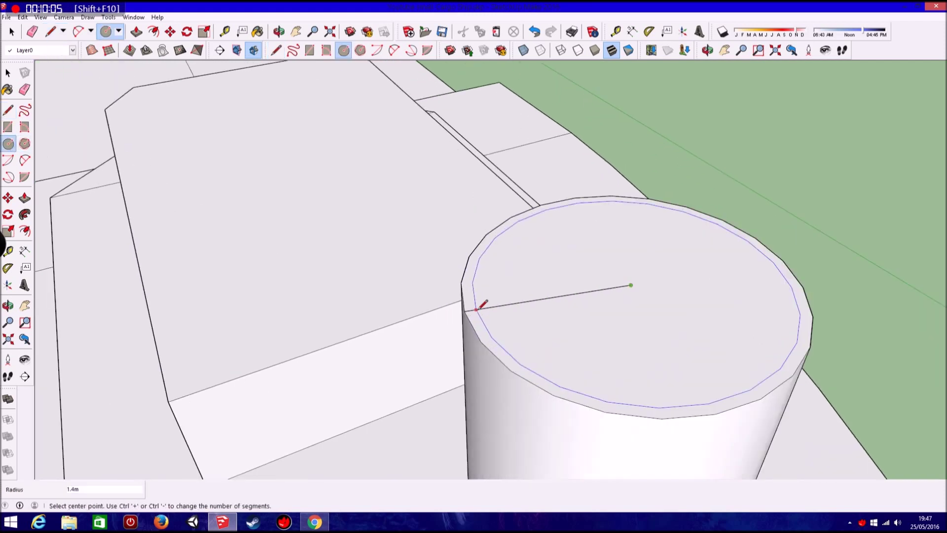
{"action": "scroll", "coordinate": [475, 307], "scroll_direction": "up", "scroll_amount": 2}
{"action": "left_click", "coordinate": [478, 302]}
{"action": "left_click", "coordinate": [708, 269]}
{"action": "scroll", "coordinate": [466, 308], "scroll_direction": "up", "scroll_amount": 3}
{"action": "left_click", "coordinate": [464, 310]}
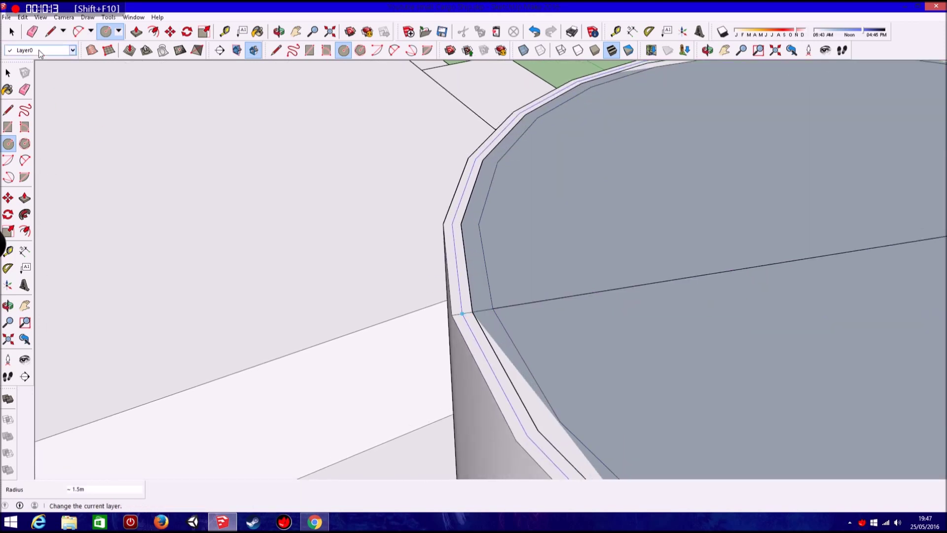
Erase the inner circle and radial line, then undo that erasure.
{"action": "key", "text": "e"}
{"action": "scroll", "coordinate": [466, 311], "scroll_direction": "down", "scroll_amount": 3}
{"action": "left_click_drag", "start_coordinate": [469, 310], "coordinate": [482, 311]}
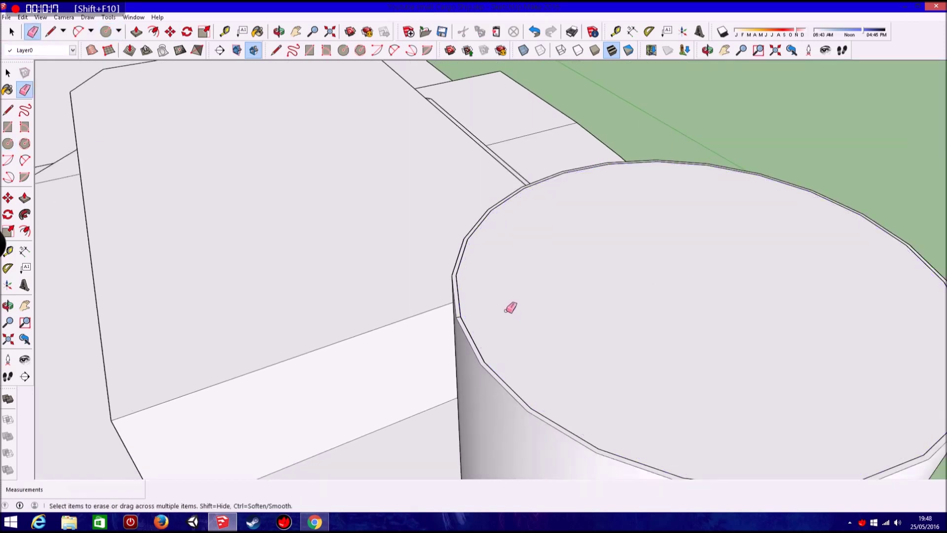
{"action": "scroll", "coordinate": [463, 314], "scroll_direction": "up", "scroll_amount": 2}
{"action": "scroll", "coordinate": [462, 314], "scroll_direction": "up", "scroll_amount": 1}
{"action": "key", "text": "p"}
{"action": "scroll", "coordinate": [582, 305], "scroll_direction": "down", "scroll_amount": 1}
{"action": "key", "text": "l"}
{"action": "scroll", "coordinate": [416, 275], "scroll_direction": "down", "scroll_amount": 1}
{"action": "key", "text": "e"}
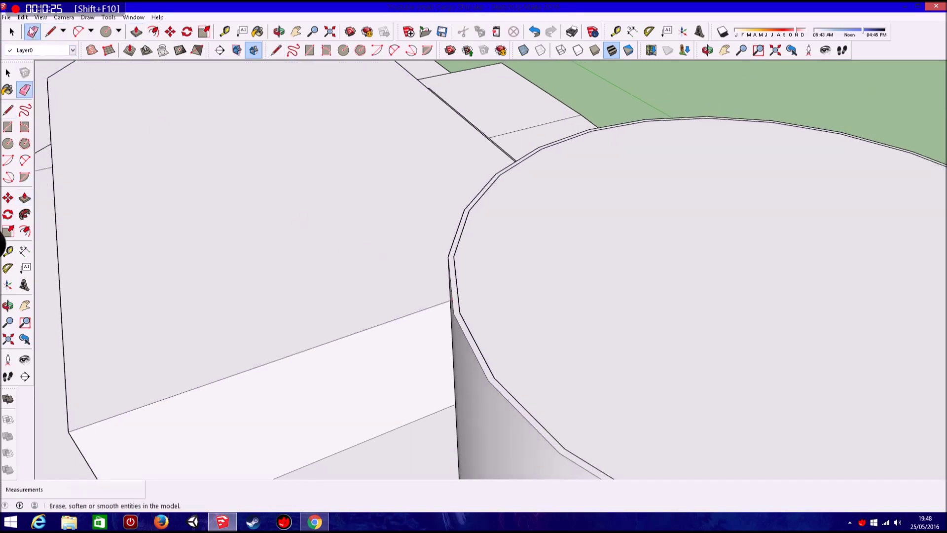
{"action": "left_click", "coordinate": [23, 17]}
{"action": "left_click", "coordinate": [37, 23]}
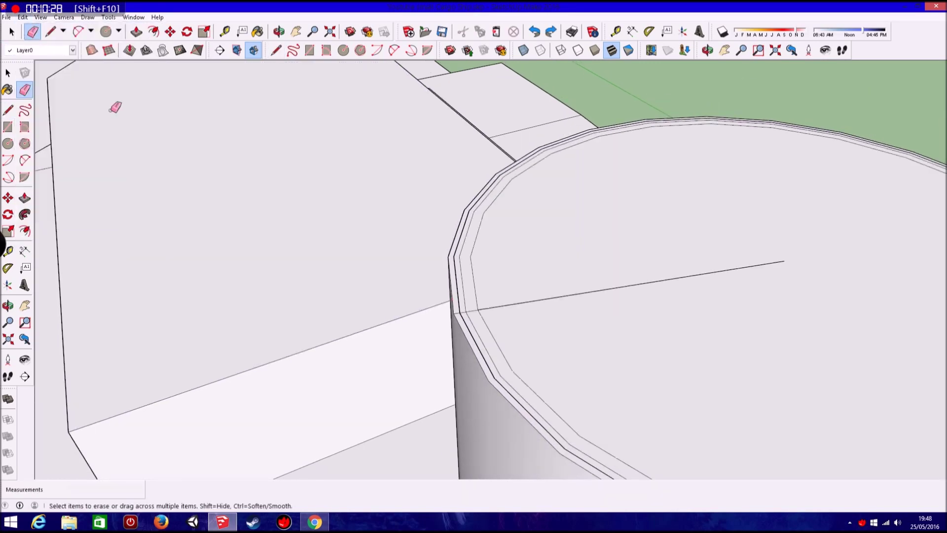
Erase the outer circle edges and the radial line from the funnel top.
{"action": "left_click", "coordinate": [461, 302]}
{"action": "key", "text": "p"}
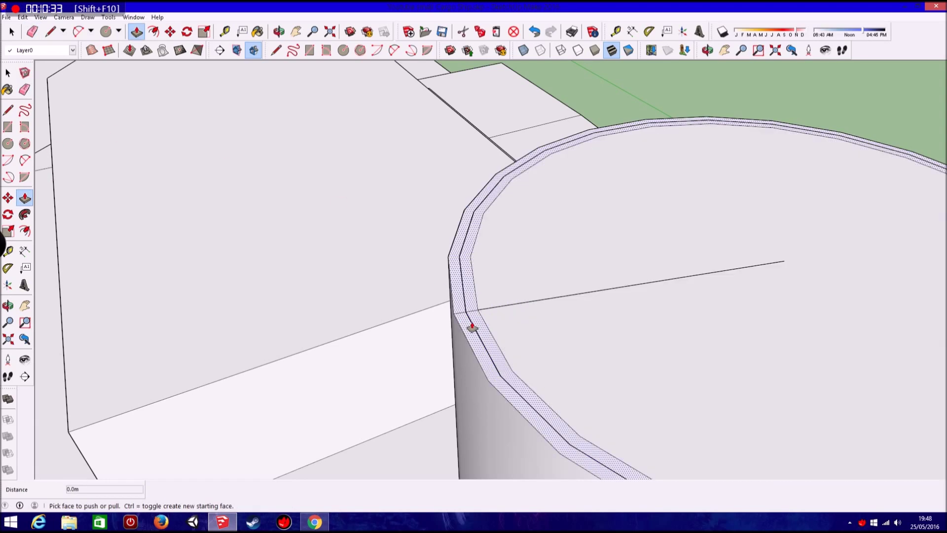
{"action": "key", "text": "e"}
{"action": "left_click", "coordinate": [471, 308]}
{"action": "left_click", "coordinate": [526, 302]}
Push the funnel's inner top face downward, leaving a thin rim.
{"action": "key", "text": "p"}
{"action": "scroll", "coordinate": [547, 270], "scroll_direction": "down", "scroll_amount": 5}
{"action": "scroll", "coordinate": [547, 271], "scroll_direction": "down", "scroll_amount": 3}
{"action": "middle_click_drag", "start_coordinate": [560, 269], "coordinate": [571, 345]}
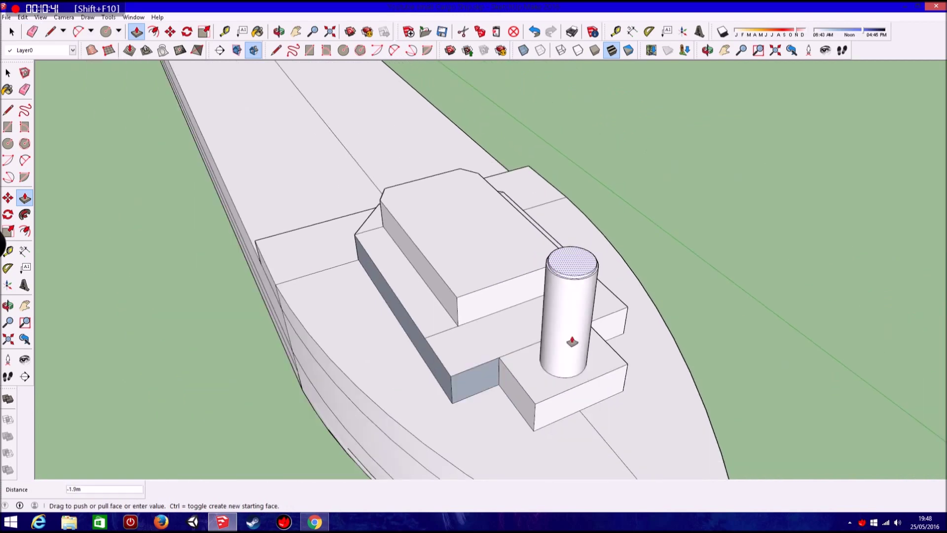
{"action": "mouse_move", "coordinate": [517, 327]}
{"action": "middle_mouse_down"}
{"action": "mouse_move", "coordinate": [771, 296]}
{"action": "mouse_move", "coordinate": [507, 270]}
{"action": "mouse_move", "coordinate": [616, 178]}
{"action": "middle_mouse_up"}
Raise a vertical edge from the top block's corner and outline the new back wall.
{"action": "key", "text": "l"}
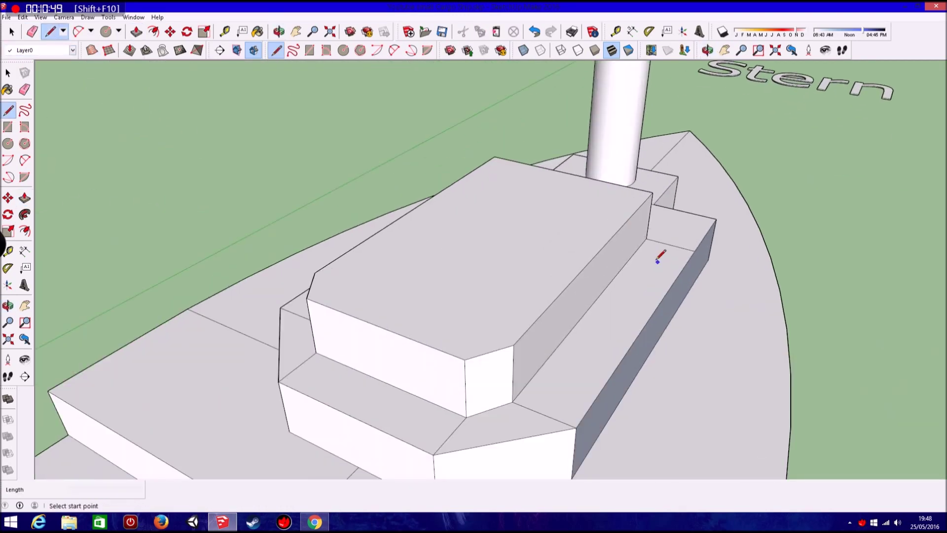
{"action": "left_click", "coordinate": [513, 345]}
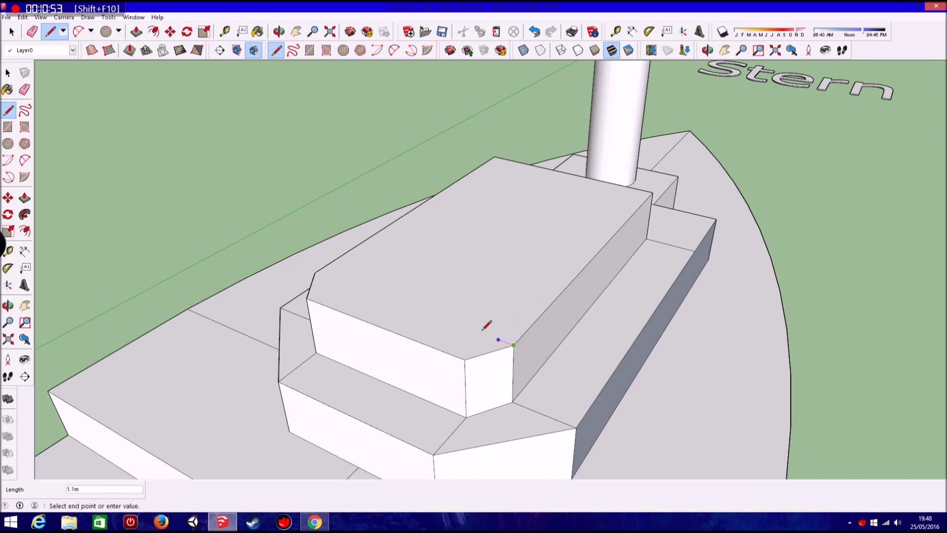
{"action": "mouse_move", "coordinate": [486, 327]}
{"action": "middle_mouse_down"}
{"action": "mouse_move", "coordinate": [376, 311]}
{"action": "mouse_move", "coordinate": [478, 237]}
{"action": "mouse_move", "coordinate": [173, 250]}
{"action": "mouse_move", "coordinate": [592, 273]}
{"action": "mouse_move", "coordinate": [294, 260]}
{"action": "middle_mouse_up"}
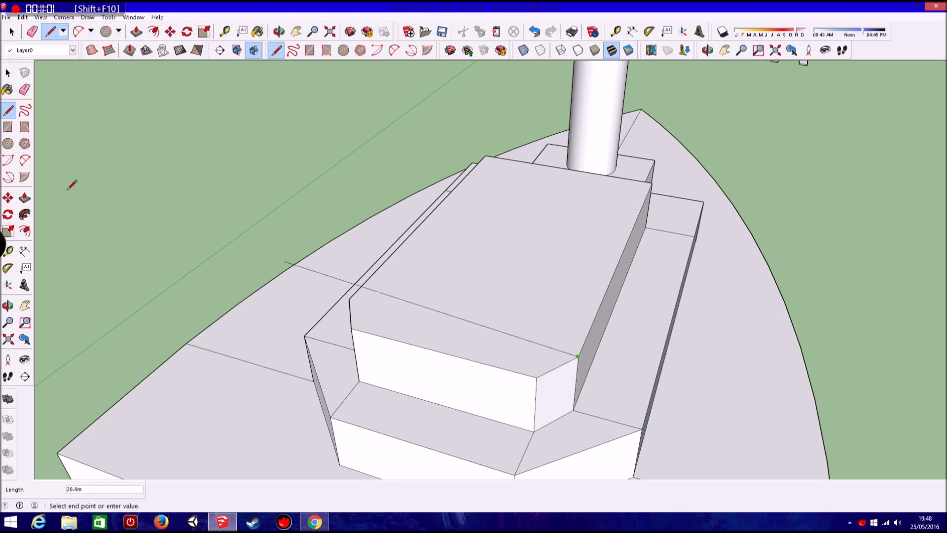
{"action": "left_click", "coordinate": [25, 198]}
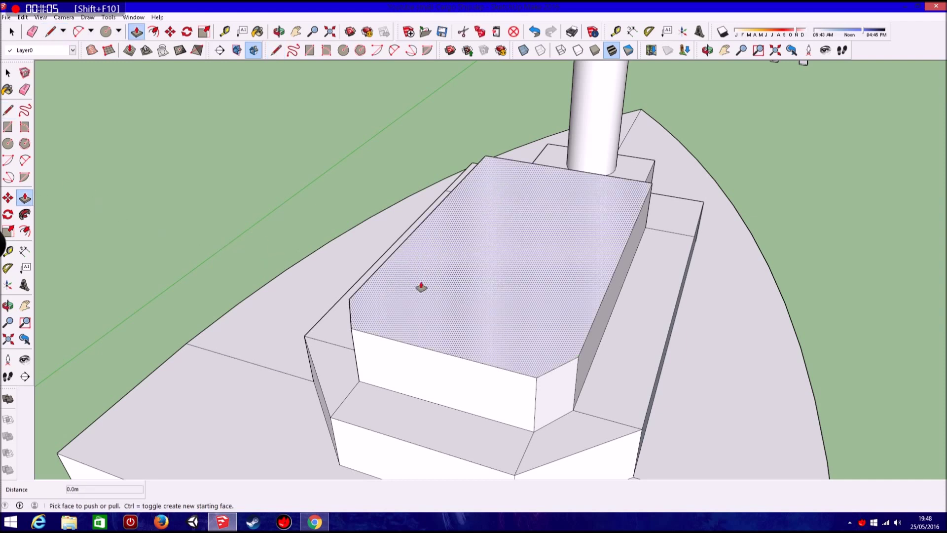
{"action": "key", "text": "l"}
{"action": "mouse_move", "coordinate": [349, 298]}
{"action": "middle_mouse_down"}
{"action": "mouse_move", "coordinate": [360, 247]}
{"action": "mouse_move", "coordinate": [277, 166]}
{"action": "middle_mouse_up"}
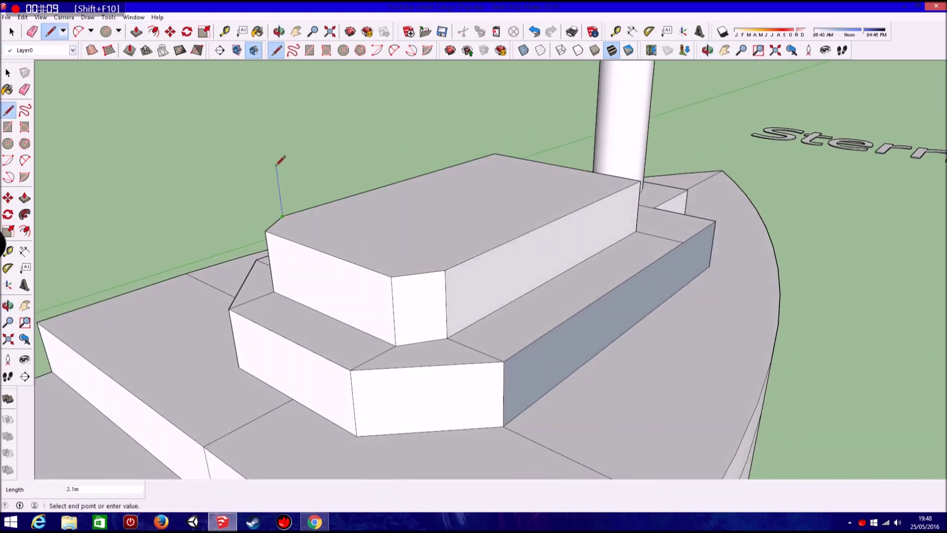
{"action": "left_click", "coordinate": [275, 153]}
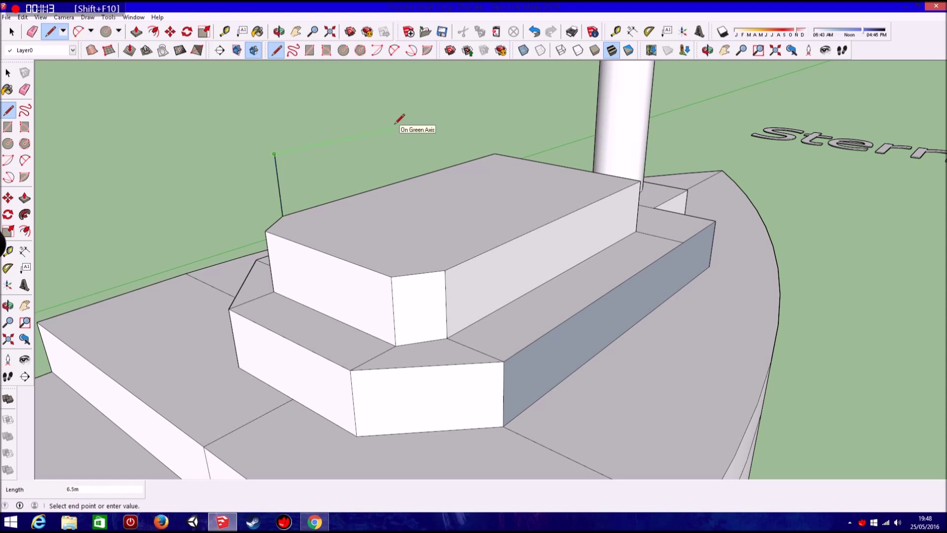
{"action": "left_click", "coordinate": [417, 123]}
{"action": "left_click", "coordinate": [419, 176]}
Draw the side and front wall edges and close the top of the new box.
{"action": "left_click", "coordinate": [573, 210]}
{"action": "left_click", "coordinate": [577, 150]}
{"action": "left_click", "coordinate": [417, 123]}
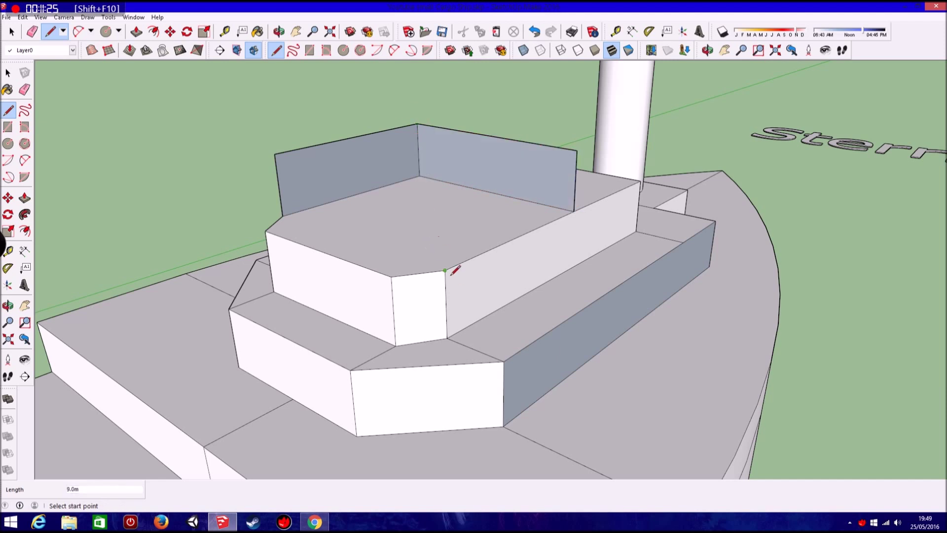
{"action": "left_click", "coordinate": [577, 150]}
{"action": "left_click", "coordinate": [390, 276]}
{"action": "left_click", "coordinate": [386, 201]}
{"action": "left_click", "coordinate": [441, 195]}
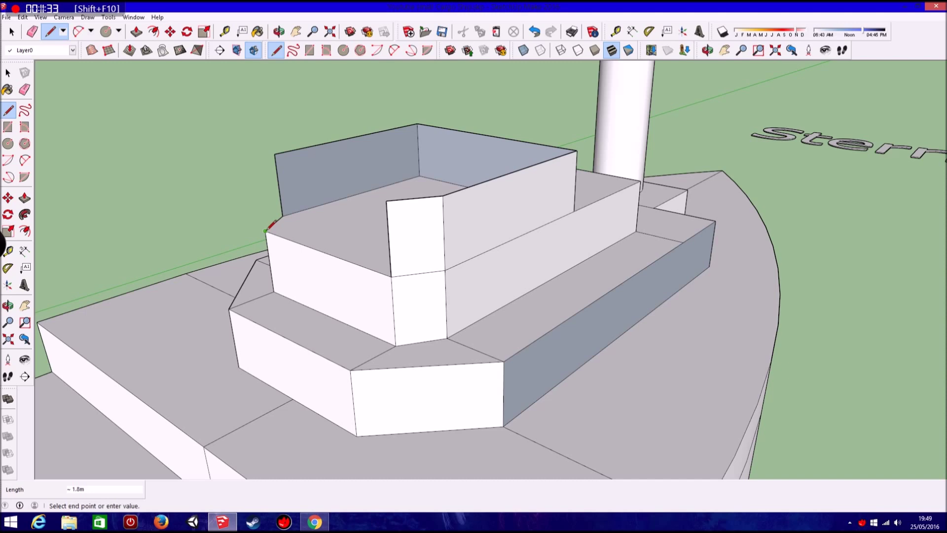
{"action": "left_click", "coordinate": [257, 169]}
{"action": "left_click", "coordinate": [386, 201]}
{"action": "mouse_move", "coordinate": [387, 200]}
{"action": "middle_mouse_down"}
{"action": "mouse_move", "coordinate": [510, 302]}
{"action": "mouse_move", "coordinate": [655, 313]}
{"action": "middle_mouse_up"}
{"action": "scroll", "coordinate": [510, 302], "scroll_direction": "down", "scroll_amount": 5}
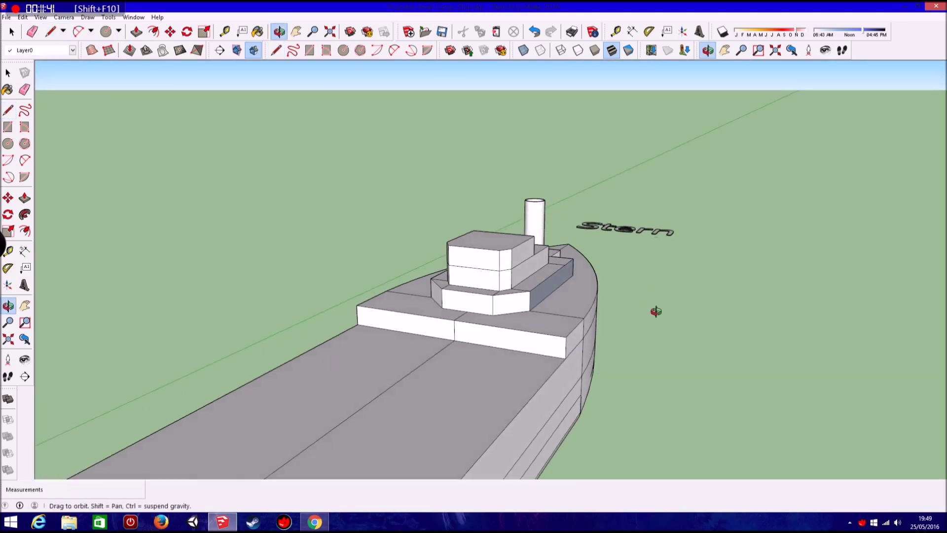
Draw the first horizontal line across the top box's front face.
{"action": "scroll", "coordinate": [474, 274], "scroll_direction": "up", "scroll_amount": 2}
{"action": "scroll", "coordinate": [444, 264], "scroll_direction": "up", "scroll_amount": 1}
{"action": "left_click", "coordinate": [442, 265]}
{"action": "scroll", "coordinate": [442, 256], "scroll_direction": "up", "scroll_amount": 2}
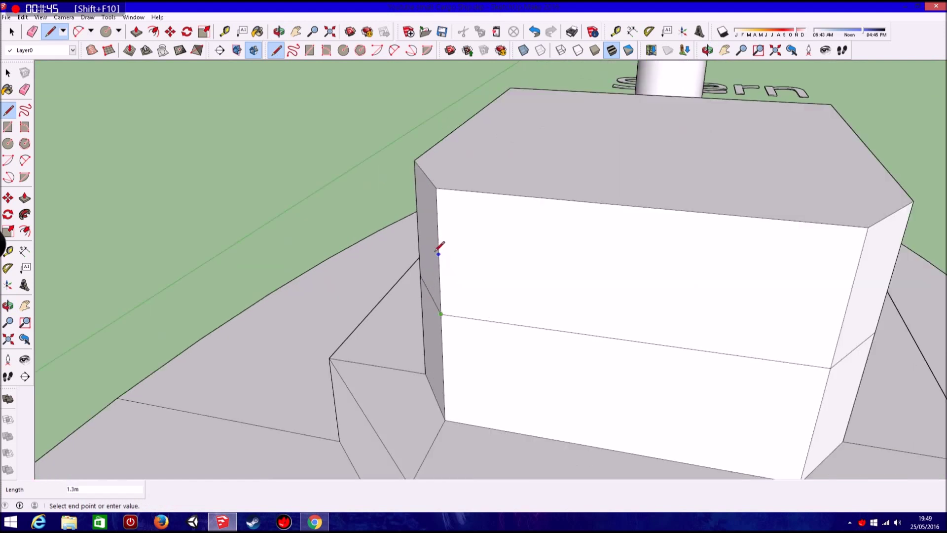
{"action": "scroll", "coordinate": [444, 227], "scroll_direction": "up", "scroll_amount": 2}
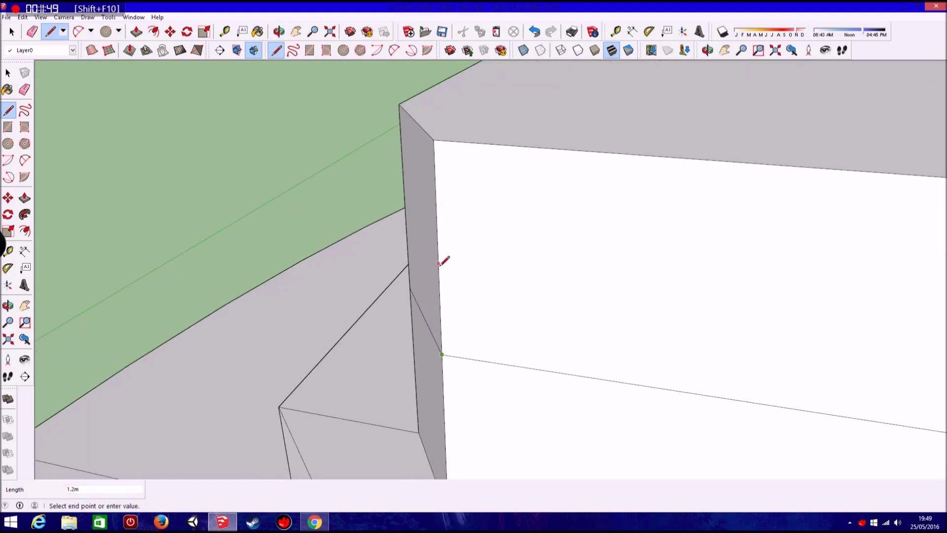
{"action": "left_click", "coordinate": [439, 279]}
{"action": "scroll", "coordinate": [417, 238], "scroll_direction": "down", "scroll_amount": 3}
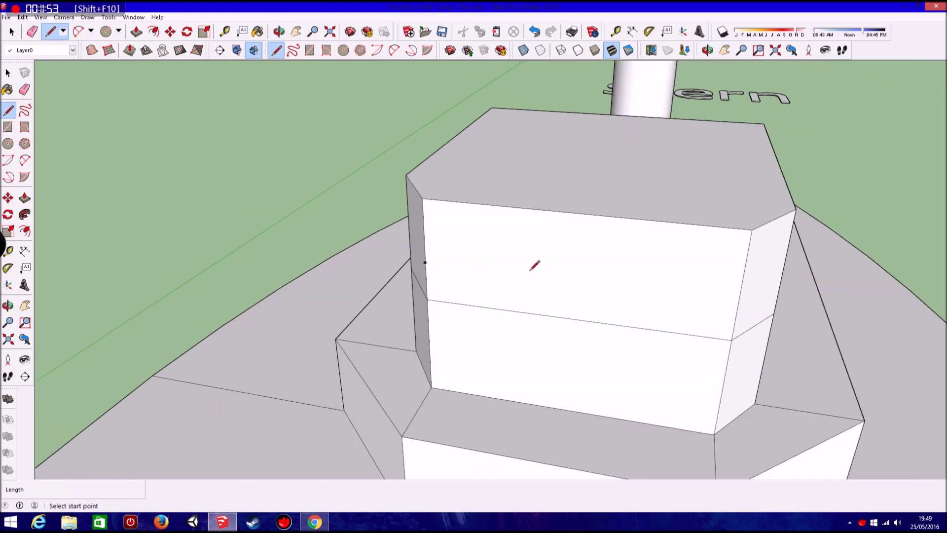
{"action": "left_click", "coordinate": [425, 263]}
{"action": "left_click", "coordinate": [739, 296]}
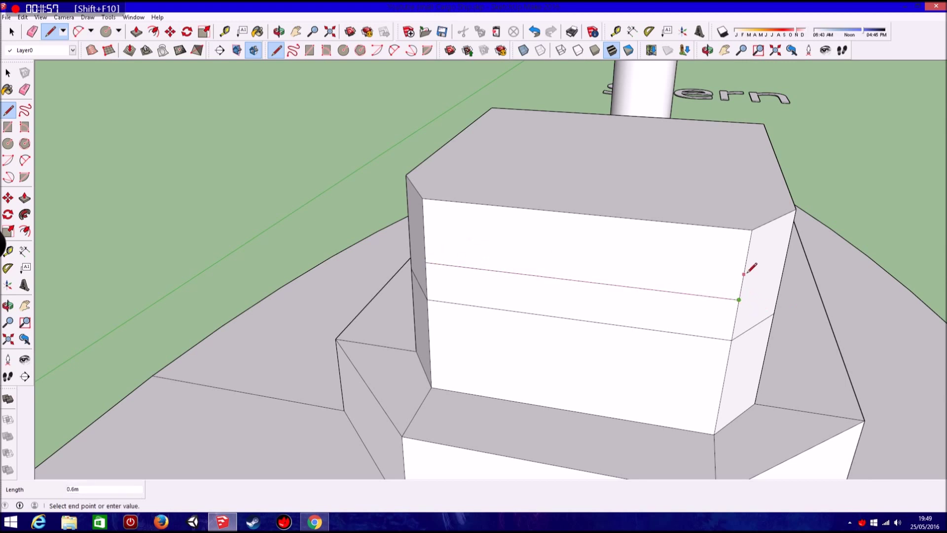
Draw a second horizontal line edge-to-edge across the same front face.
{"action": "scroll", "coordinate": [752, 268], "scroll_direction": "up", "scroll_amount": 2}
{"action": "scroll", "coordinate": [747, 252], "scroll_direction": "up", "scroll_amount": 1}
{"action": "scroll", "coordinate": [746, 247], "scroll_direction": "up", "scroll_amount": 2}
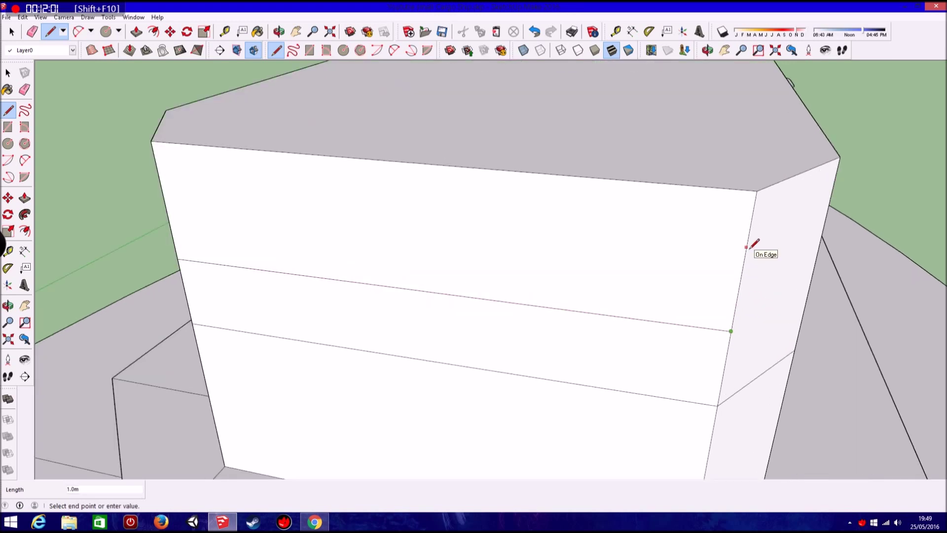
{"action": "left_click", "coordinate": [747, 245]}
{"action": "left_click", "coordinate": [162, 184]}
{"action": "scroll", "coordinate": [500, 271], "scroll_direction": "down", "scroll_amount": 3}
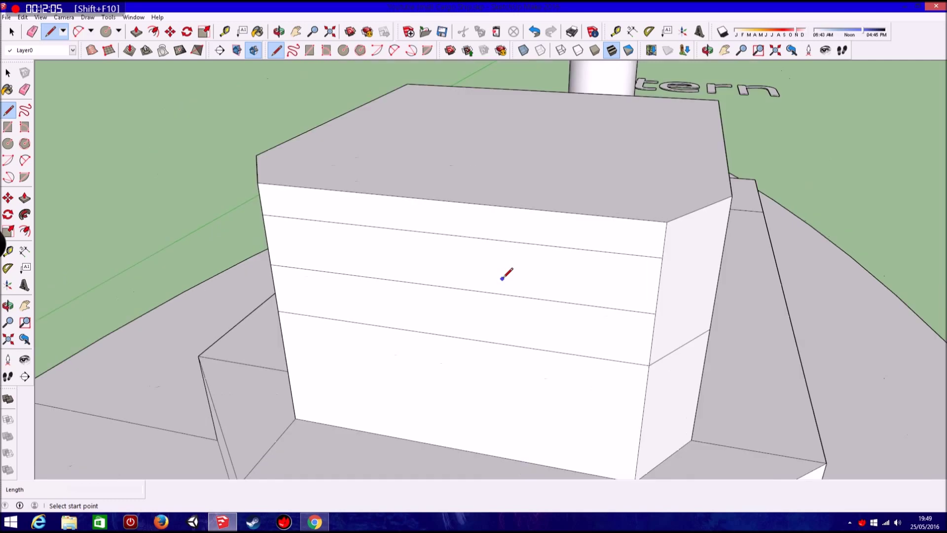
Orbit around the ship and switch to the Right view (F4).
{"action": "middle_click_drag", "start_coordinate": [507, 270], "coordinate": [561, 288]}
{"action": "scroll", "coordinate": [547, 271], "scroll_direction": "down", "scroll_amount": 5}
{"action": "scroll", "coordinate": [306, 275], "scroll_direction": "down", "scroll_amount": 3}
{"action": "middle_click_drag", "start_coordinate": [306, 274], "coordinate": [438, 190]}
{"action": "key", "text": "F4"}
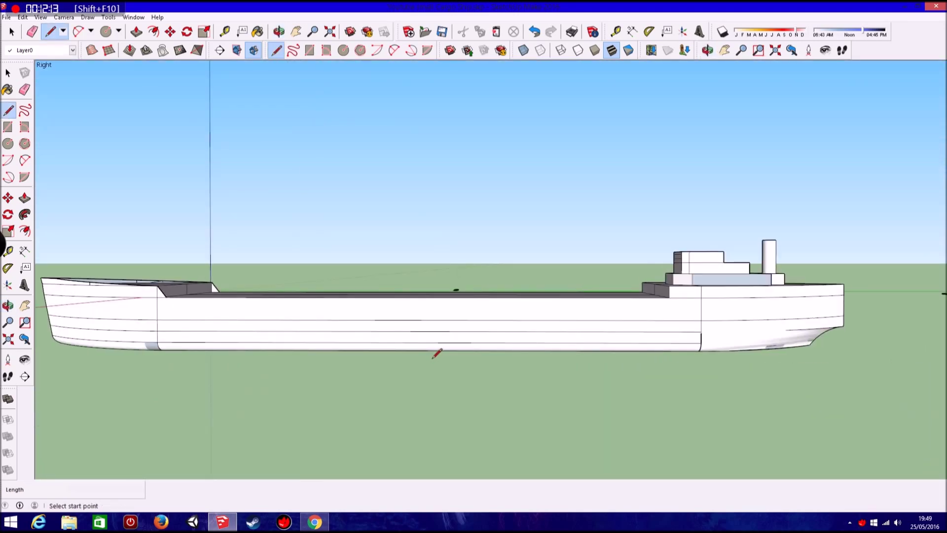
Draw a diagonal line splitting the first end face of the stern deck's step.
{"action": "middle_click_drag", "start_coordinate": [446, 345], "coordinate": [513, 397]}
{"action": "scroll", "coordinate": [592, 320], "scroll_direction": "up", "scroll_amount": 3}
{"action": "scroll", "coordinate": [620, 298], "scroll_direction": "up", "scroll_amount": 3}
{"action": "left_click", "coordinate": [612, 306]}
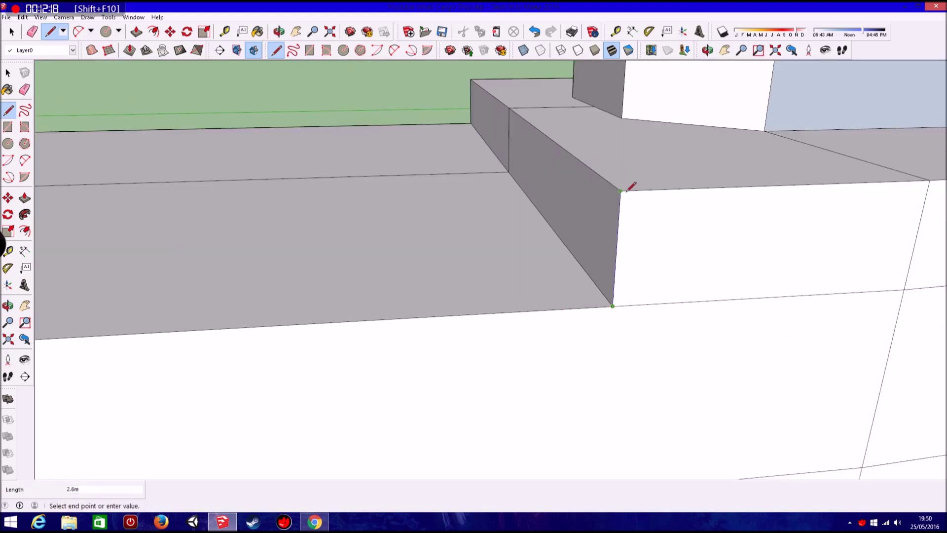
{"action": "left_click", "coordinate": [494, 314]}
{"action": "left_click", "coordinate": [620, 191]}
Push the cut-off triangular face back slightly to form a slope.
{"action": "key", "text": "p"}
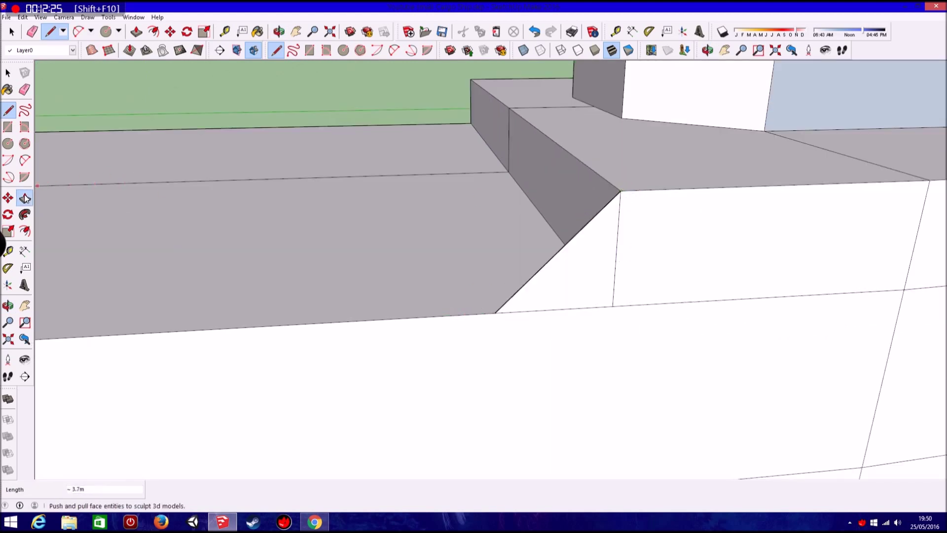
{"action": "scroll", "coordinate": [707, 243], "scroll_direction": "up", "scroll_amount": 3}
{"action": "left_click", "coordinate": [707, 242]}
{"action": "left_click", "coordinate": [706, 227]}
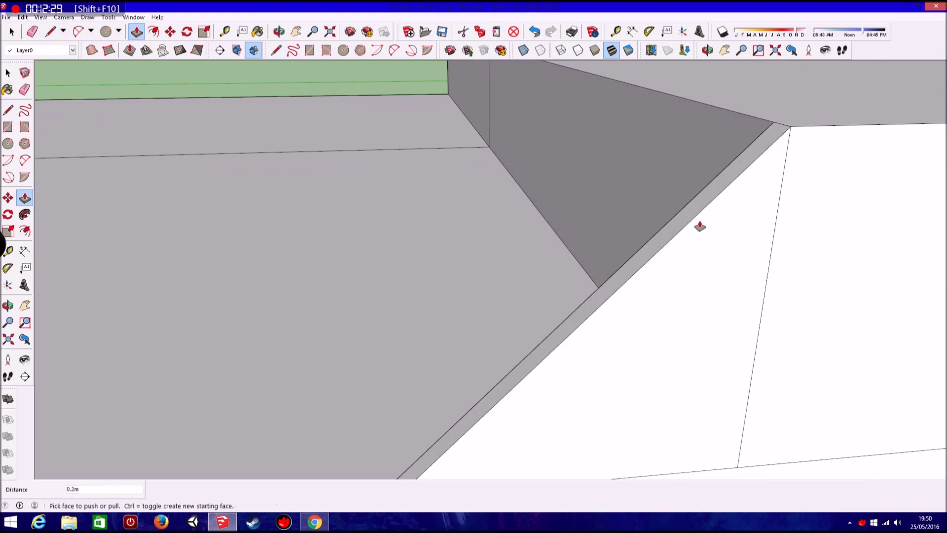
{"action": "scroll", "coordinate": [601, 294], "scroll_direction": "down", "scroll_amount": 3}
{"action": "scroll", "coordinate": [600, 294], "scroll_direction": "down", "scroll_amount": 2}
Draw the base edge and diagonal on the step's other end to close a sloped face.
{"action": "key", "text": "l"}
{"action": "scroll", "coordinate": [657, 255], "scroll_direction": "down", "scroll_amount": 5}
{"action": "middle_click_drag", "start_coordinate": [657, 256], "coordinate": [731, 262]}
{"action": "scroll", "coordinate": [858, 224], "scroll_direction": "up", "scroll_amount": 3}
{"action": "scroll", "coordinate": [858, 223], "scroll_direction": "up", "scroll_amount": 3}
{"action": "left_click", "coordinate": [234, 319]}
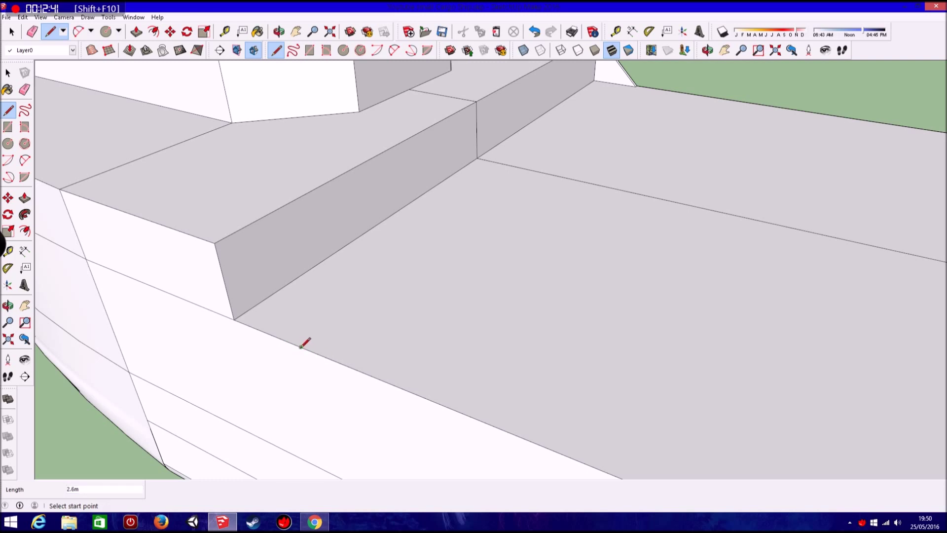
{"action": "scroll", "coordinate": [301, 344], "scroll_direction": "up", "scroll_amount": 3}
{"action": "left_click", "coordinate": [301, 345]}
{"action": "left_click", "coordinate": [184, 287]}
{"action": "left_click", "coordinate": [305, 335]}
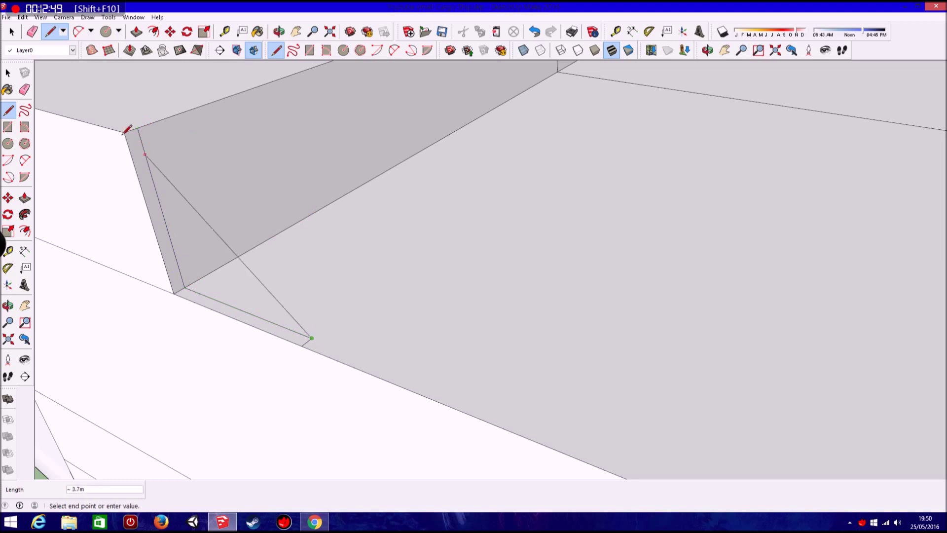
{"action": "left_click", "coordinate": [139, 128]}
Orbit to check the new sloped face and view the ship from a low side angle.
{"action": "middle_click_drag", "start_coordinate": [140, 128], "coordinate": [275, 317]}
{"action": "scroll", "coordinate": [300, 334], "scroll_direction": "down", "scroll_amount": 3}
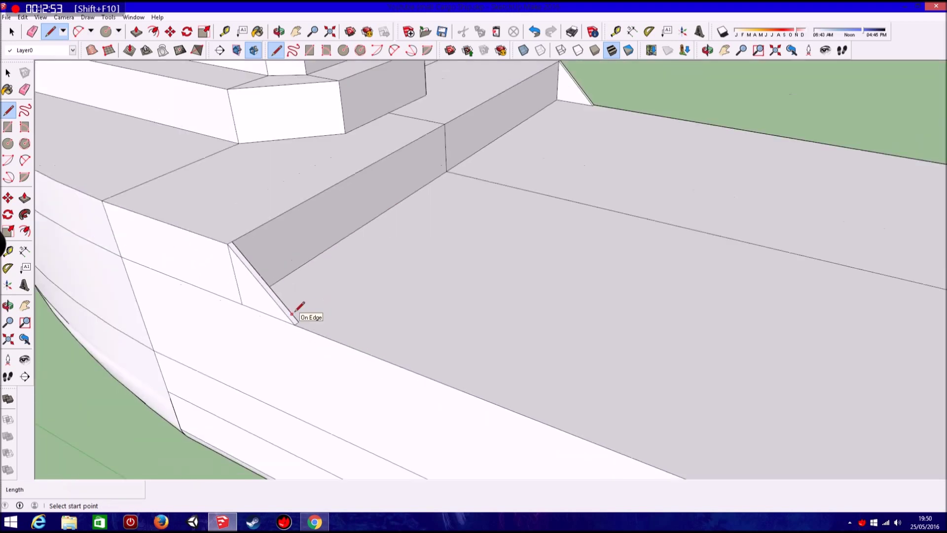
{"action": "scroll", "coordinate": [295, 306], "scroll_direction": "down", "scroll_amount": 3}
{"action": "scroll", "coordinate": [302, 317], "scroll_direction": "down", "scroll_amount": 2}
{"action": "mouse_move", "coordinate": [302, 317]}
{"action": "middle_mouse_down"}
{"action": "mouse_move", "coordinate": [483, 288]}
{"action": "mouse_move", "coordinate": [485, 254]}
{"action": "mouse_move", "coordinate": [440, 258]}
{"action": "mouse_move", "coordinate": [546, 264]}
{"action": "middle_mouse_up"}
{"action": "scroll", "coordinate": [307, 322], "scroll_direction": "down", "scroll_amount": 3}
{"action": "scroll", "coordinate": [769, 229], "scroll_direction": "up", "scroll_amount": 5}
{"action": "left_click", "coordinate": [8, 198]}
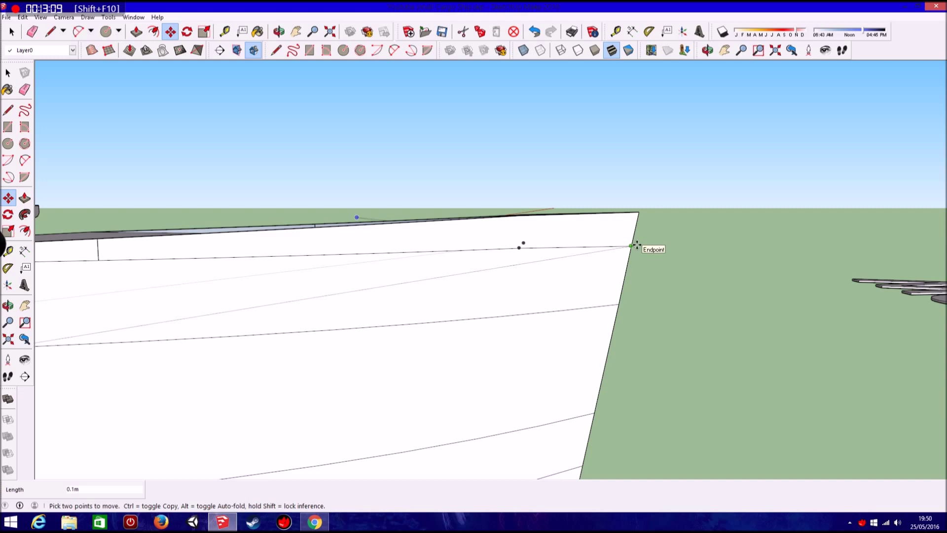
Orbit around the bow to inspect its upper edge with the Move tool active.
{"action": "scroll", "coordinate": [635, 226], "scroll_direction": "down", "scroll_amount": 5}
{"action": "mouse_move", "coordinate": [490, 250]}
{"action": "middle_mouse_down"}
{"action": "mouse_move", "coordinate": [701, 281]}
{"action": "mouse_move", "coordinate": [774, 332]}
{"action": "mouse_move", "coordinate": [636, 387]}
{"action": "mouse_move", "coordinate": [275, 184]}
{"action": "mouse_move", "coordinate": [537, 363]}
{"action": "mouse_move", "coordinate": [360, 176]}
{"action": "middle_mouse_up"}
{"action": "key", "text": "m"}
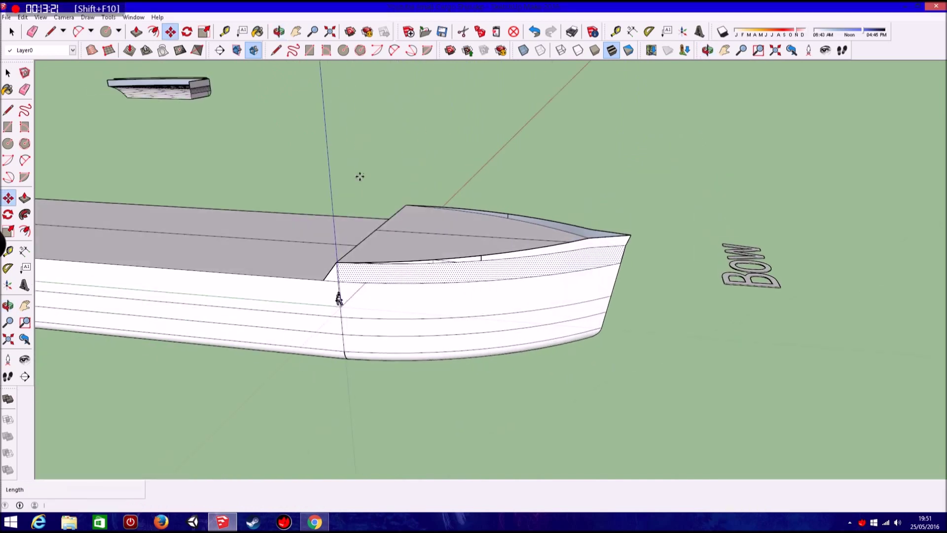
{"action": "scroll", "coordinate": [610, 268], "scroll_direction": "up", "scroll_amount": 3}
{"action": "mouse_move", "coordinate": [617, 268]}
{"action": "middle_mouse_down"}
{"action": "mouse_move", "coordinate": [222, 265]}
{"action": "mouse_move", "coordinate": [689, 292]}
{"action": "middle_mouse_up"}
Undo and redo the bow edge move from the Edit menu, then orbit to check it.
{"action": "left_click", "coordinate": [22, 17]}
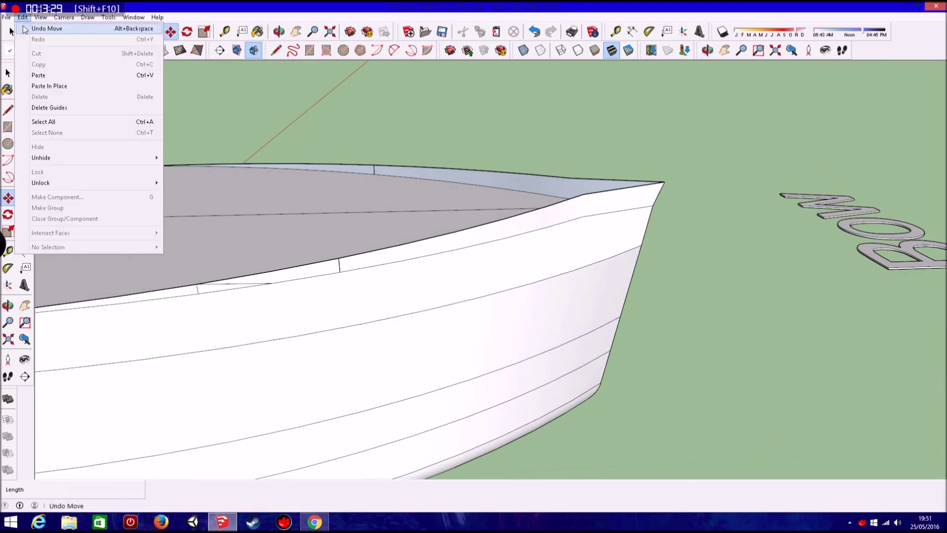
{"action": "left_click", "coordinate": [23, 17]}
{"action": "left_click", "coordinate": [25, 29]}
{"action": "left_click", "coordinate": [22, 17]}
{"action": "left_click", "coordinate": [27, 25]}
{"action": "left_click", "coordinate": [24, 30]}
{"action": "mouse_move", "coordinate": [602, 327]}
{"action": "middle_mouse_down"}
{"action": "mouse_move", "coordinate": [771, 312]}
{"action": "mouse_move", "coordinate": [768, 450]}
{"action": "mouse_move", "coordinate": [567, 434]}
{"action": "mouse_move", "coordinate": [501, 340]}
{"action": "middle_mouse_up"}
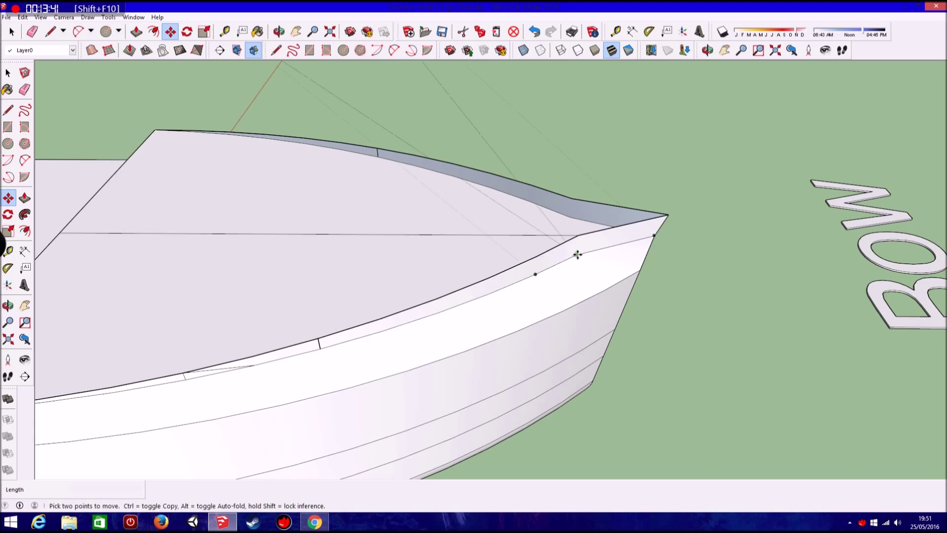
{"action": "middle_click_drag", "start_coordinate": [750, 235], "coordinate": [845, 163]}
{"action": "mouse_move", "coordinate": [554, 285]}
{"action": "middle_mouse_down"}
{"action": "mouse_move", "coordinate": [545, 296]}
{"action": "mouse_move", "coordinate": [520, 296]}
{"action": "mouse_move", "coordinate": [628, 218]}
{"action": "mouse_move", "coordinate": [671, 267]}
{"action": "mouse_move", "coordinate": [517, 297]}
{"action": "middle_mouse_up"}
{"action": "scroll", "coordinate": [517, 296], "scroll_direction": "down", "scroll_amount": 3}
{"action": "scroll", "coordinate": [426, 316], "scroll_direction": "up", "scroll_amount": 2}
{"action": "scroll", "coordinate": [273, 311], "scroll_direction": "up", "scroll_amount": 3}
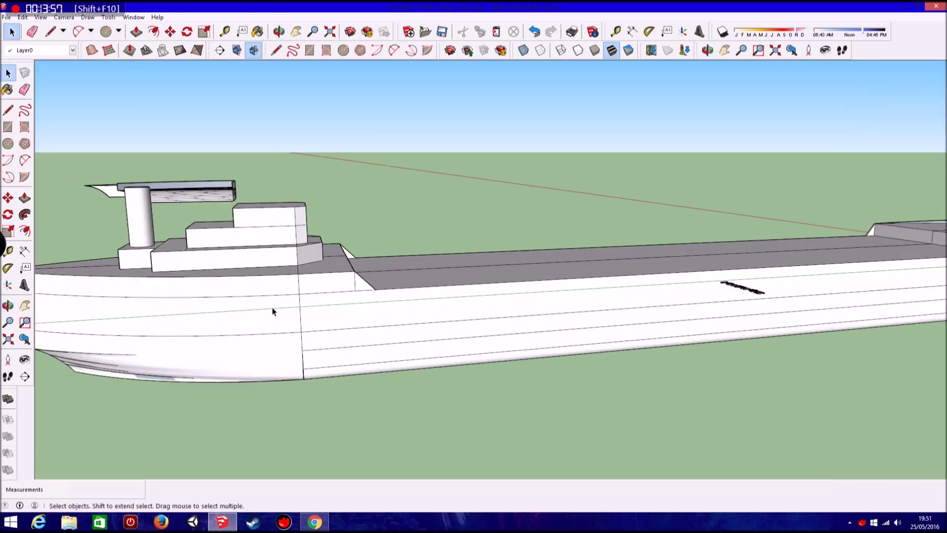